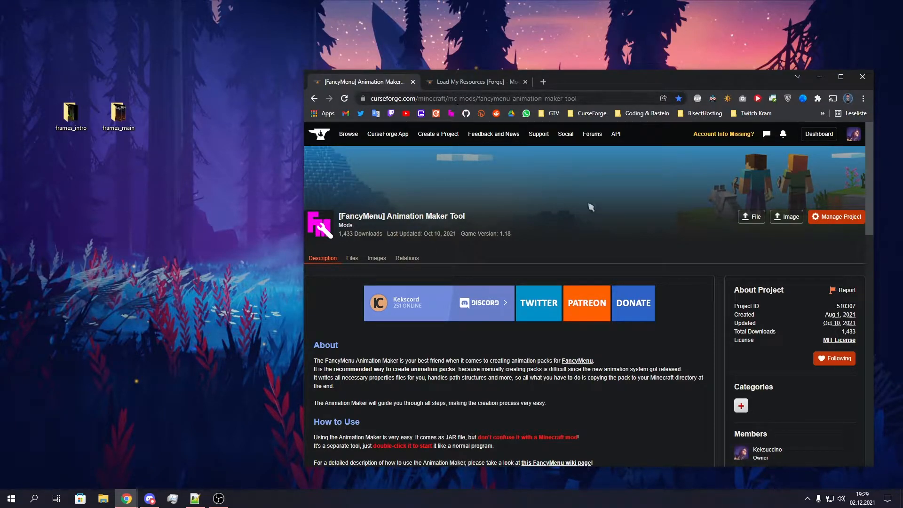
Download Animation Maker v1.2.0 for Minecraft 1.18, keep the flagged JAR file, and place it on the desktop.
scroll(664, 235, down, 5)
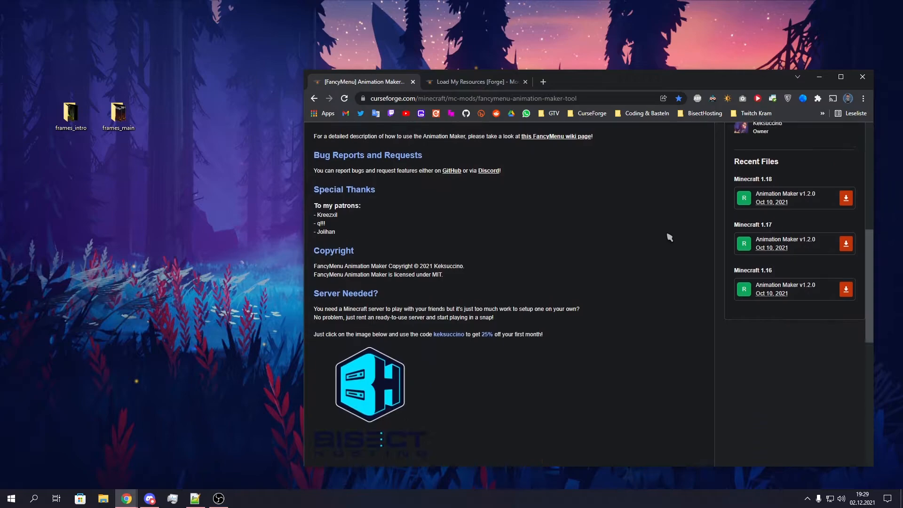
scroll(669, 239, up, 2)
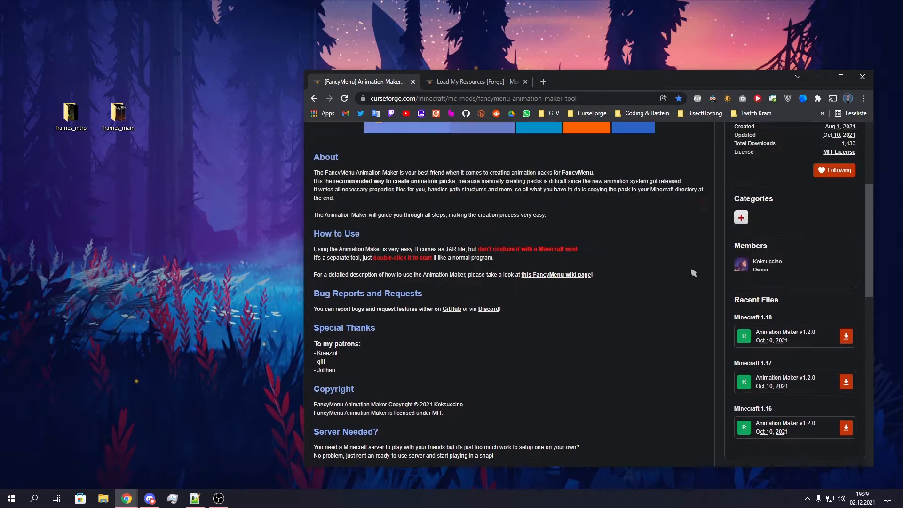
click(847, 336)
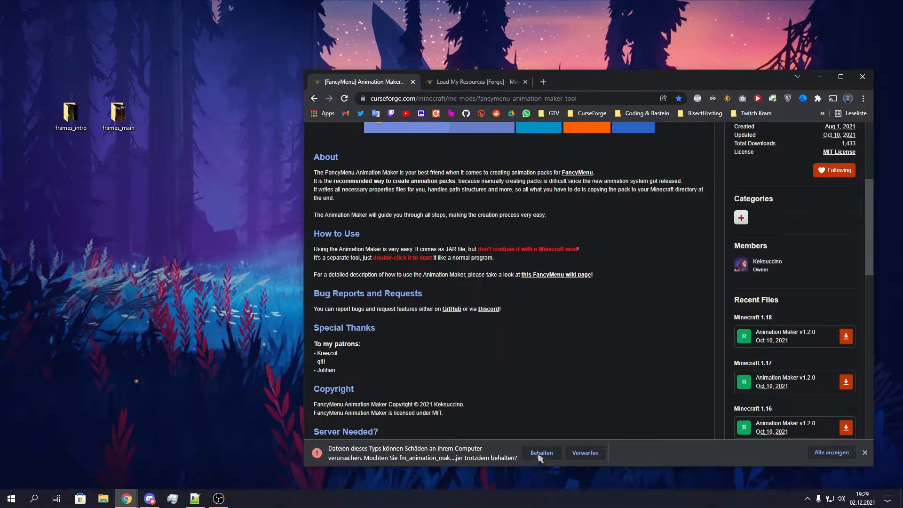
click(539, 454)
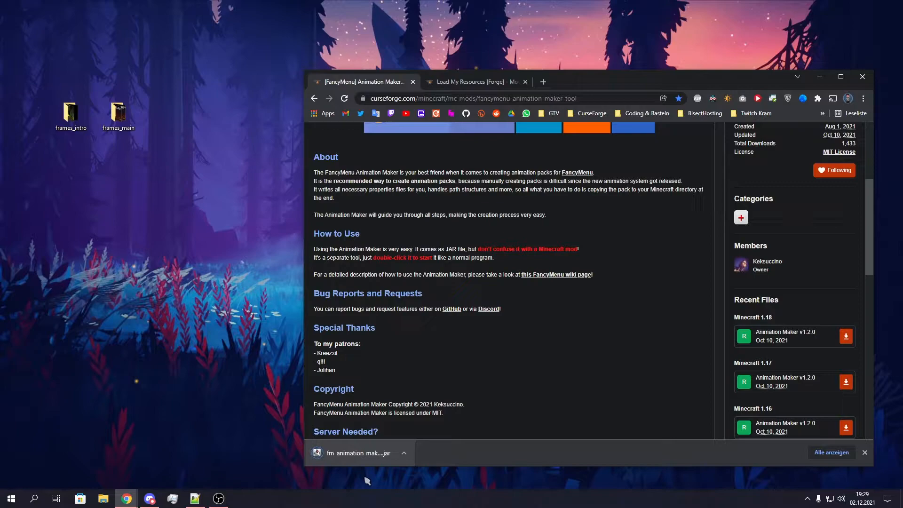
drag(370, 457, 117, 230)
drag(617, 80, 611, 66)
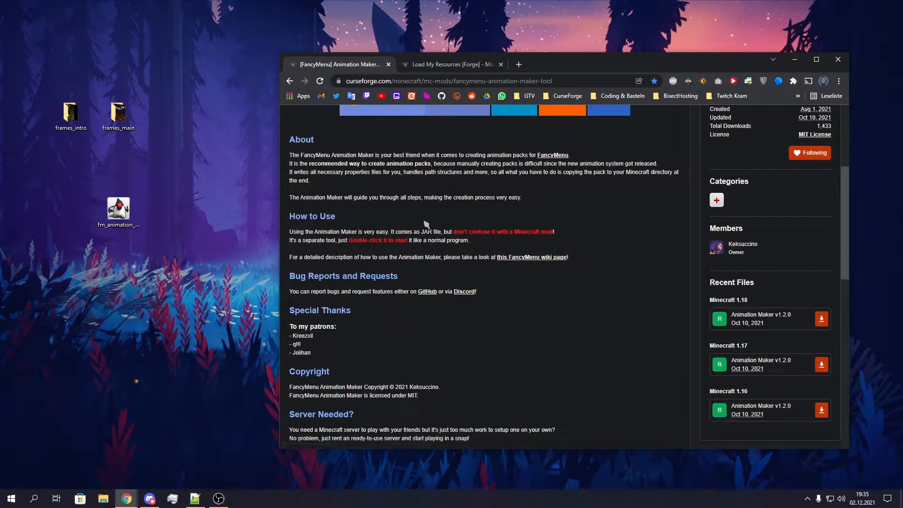
Download the Load My Resources [Forge] mod for Minecraft 1.18 and place its JAR file on the desktop.
click(437, 64)
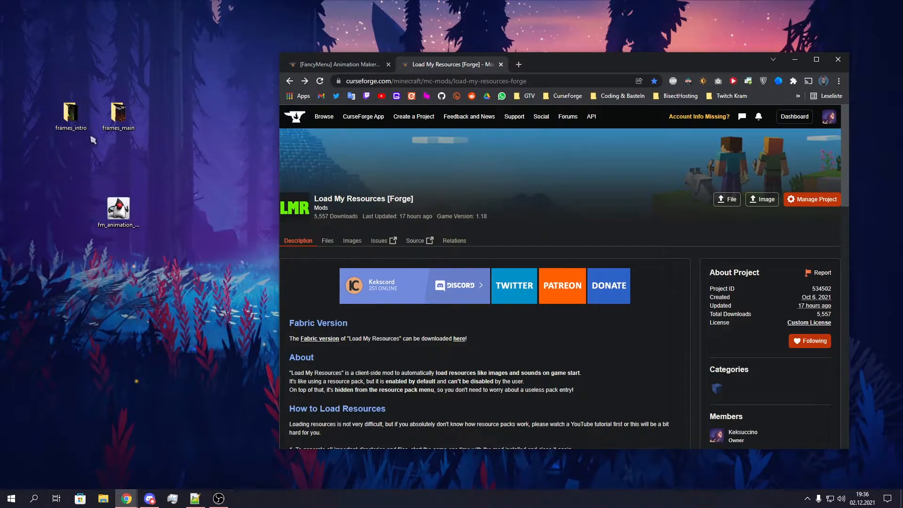
scroll(587, 254, down, 4)
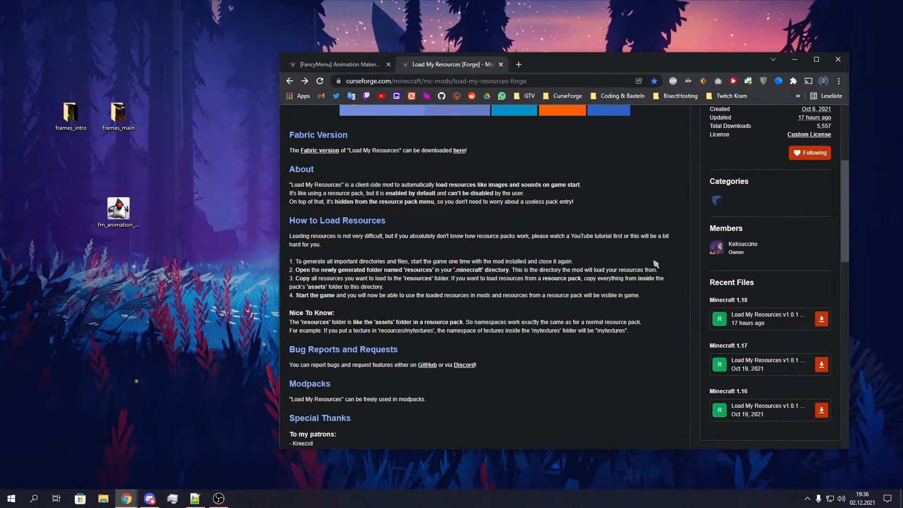
scroll(608, 269, down, 2)
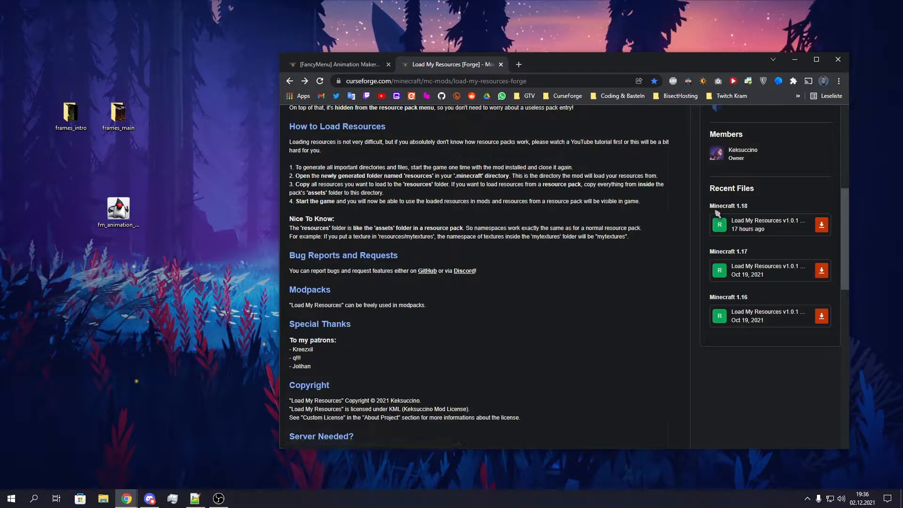
click(820, 227)
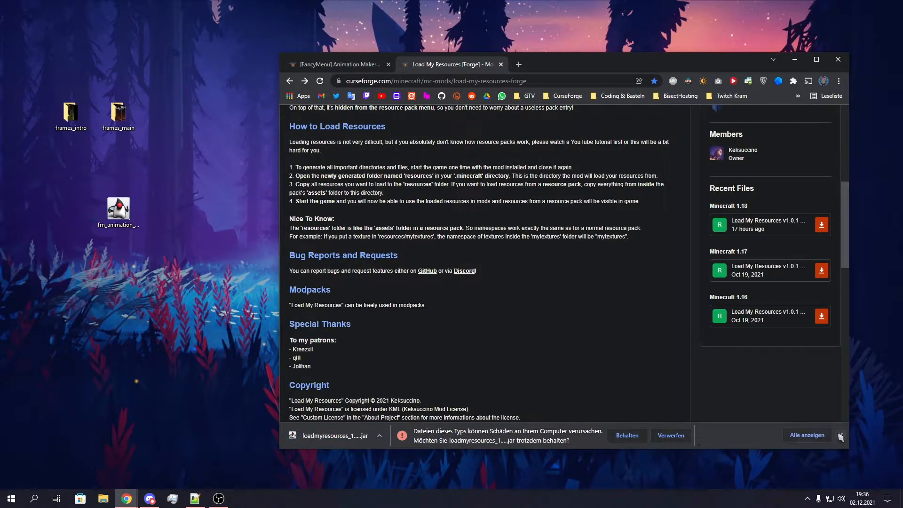
drag(362, 436, 128, 291)
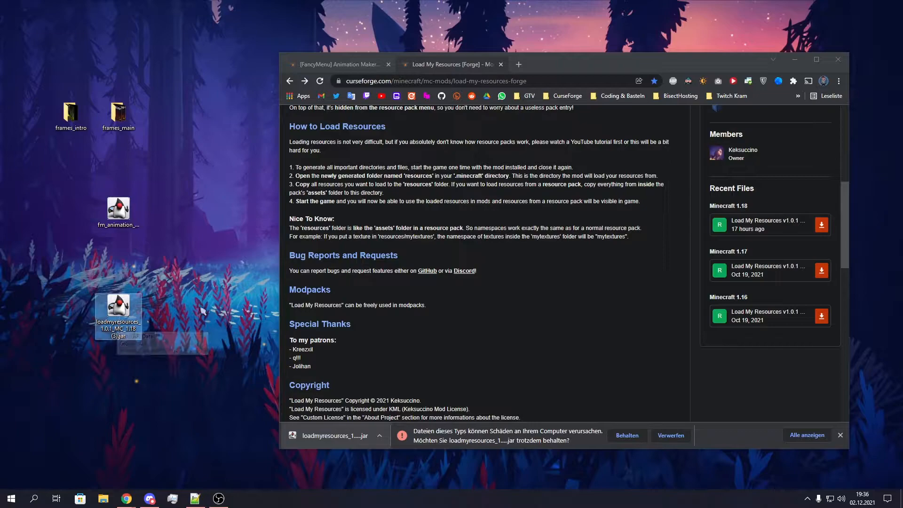
click(143, 340)
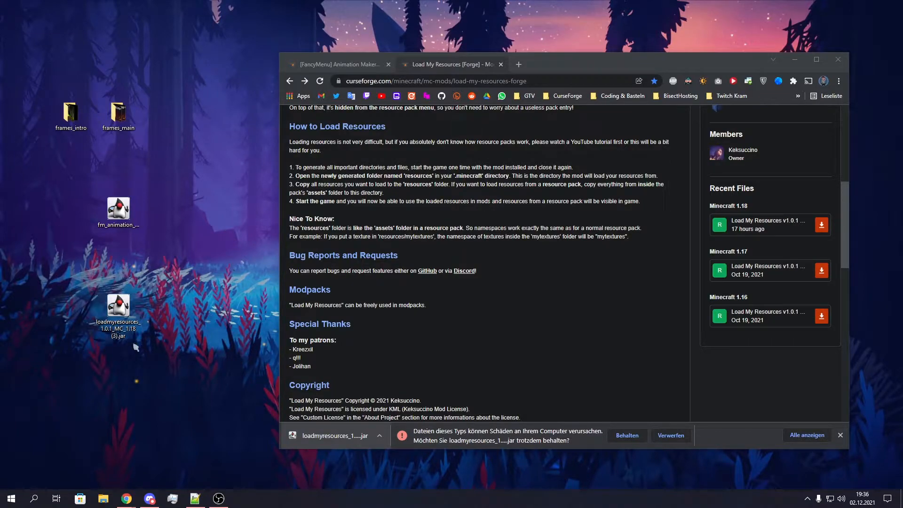
Move fm_animation_maker_1.2.0.jar to a free spot on the desktop and launch it.
drag(112, 216, 301, 121)
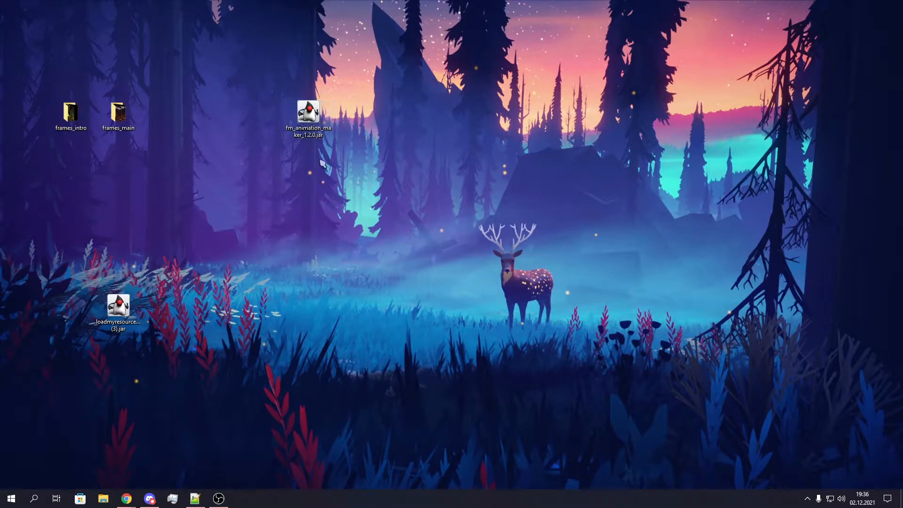
double_click(313, 134)
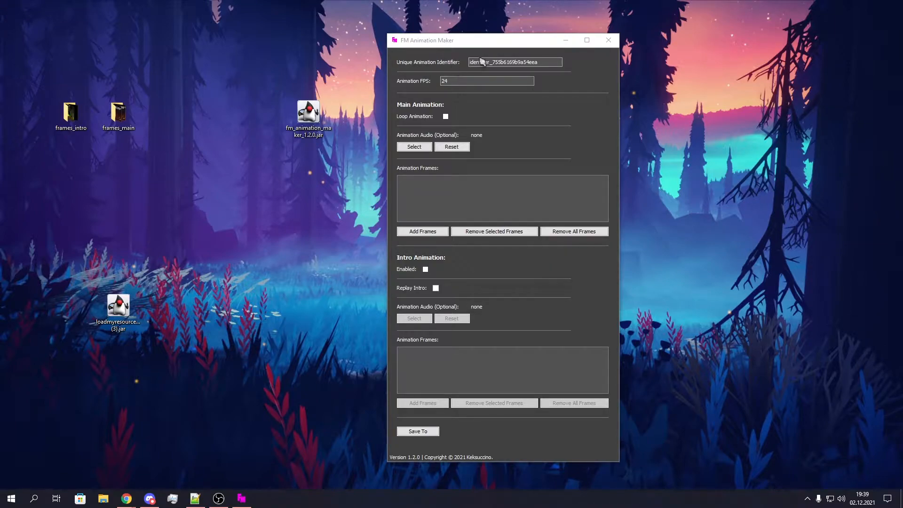
click(400, 63)
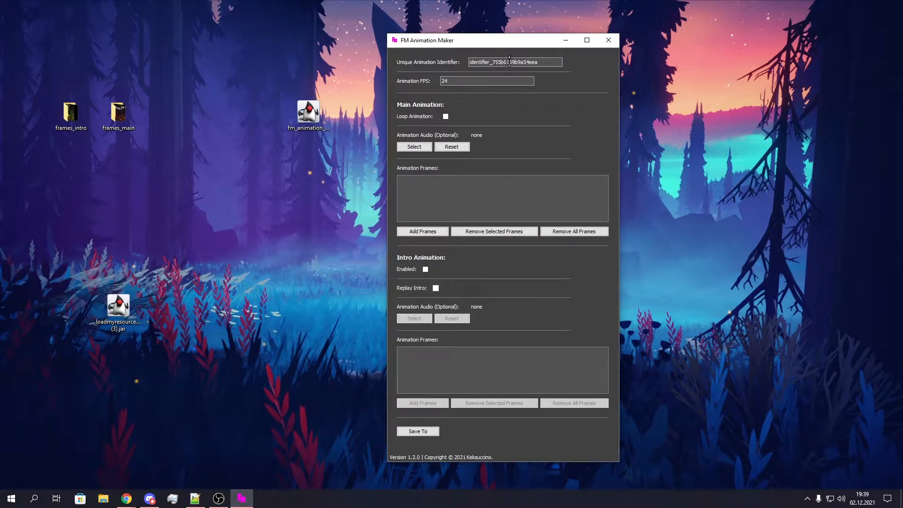
Set the unique animation identifier to keksuccino_cool_animation_1.
key(ctrl+a)
key(BackSpace)
drag(471, 63, 497, 62)
click(539, 63)
click(536, 63)
key(BackSpace)
click(113, 118)
click(455, 84)
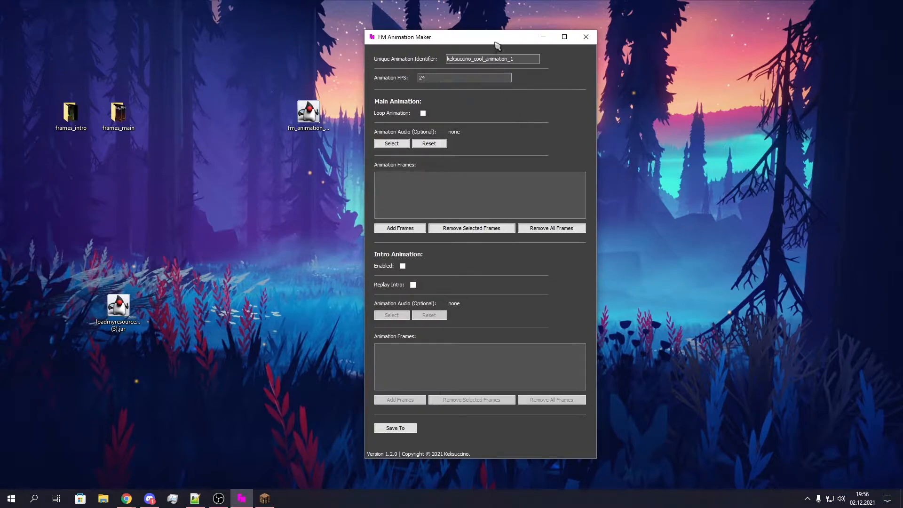
View the Minecraft 1.18 title screen beside the Animation Maker and minimize the game again.
drag(500, 41, 252, 31)
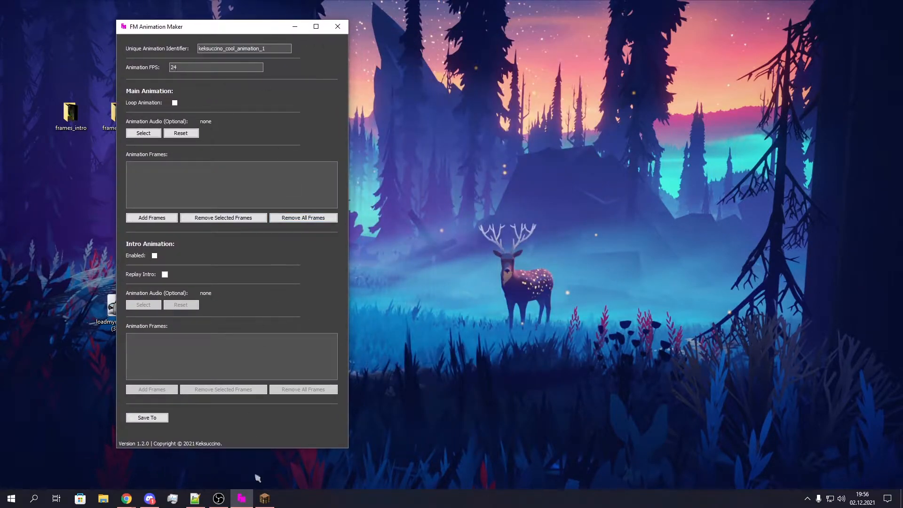
click(264, 498)
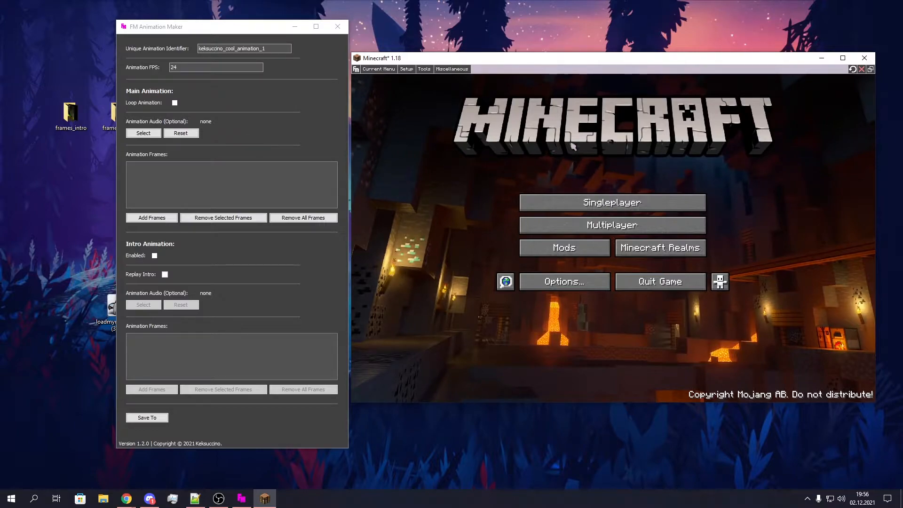
drag(508, 60, 516, 64)
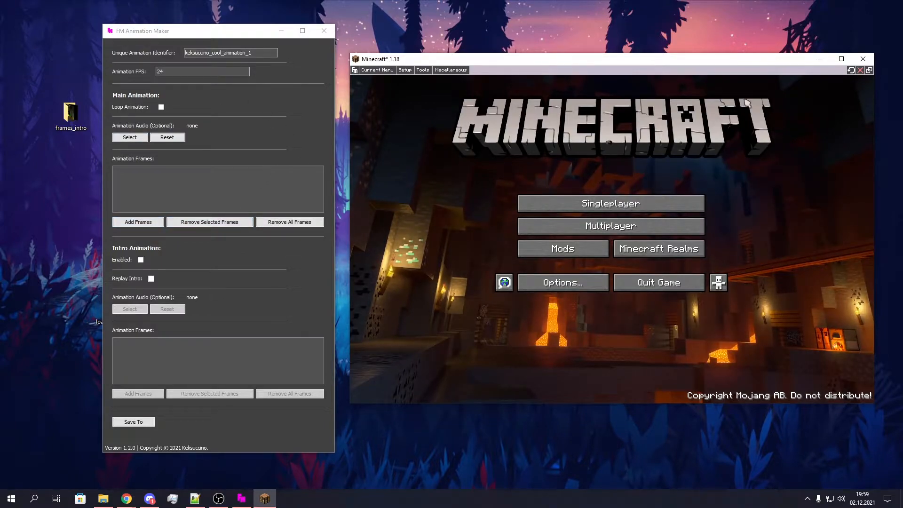
click(818, 60)
drag(238, 30, 617, 33)
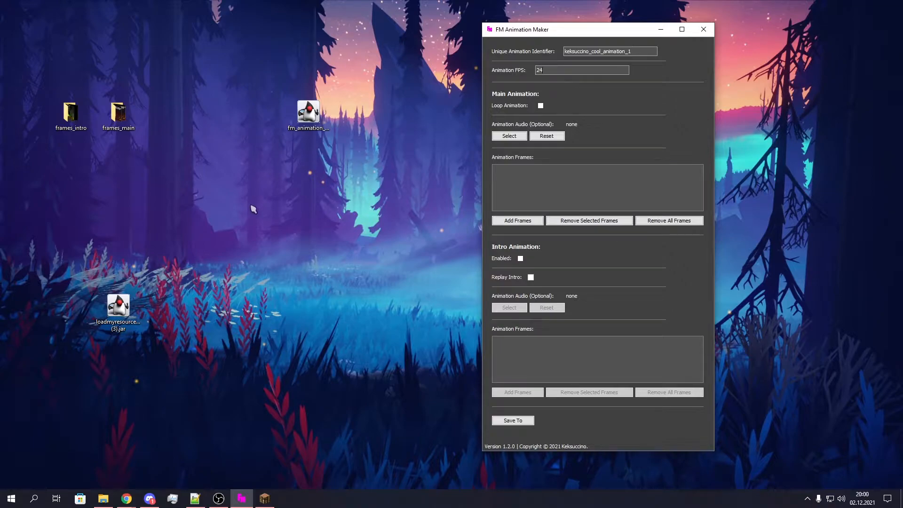
Open the frames_main folder and look through the file names and order of its JPG animation frames.
double_click(119, 115)
drag(276, 99, 380, 99)
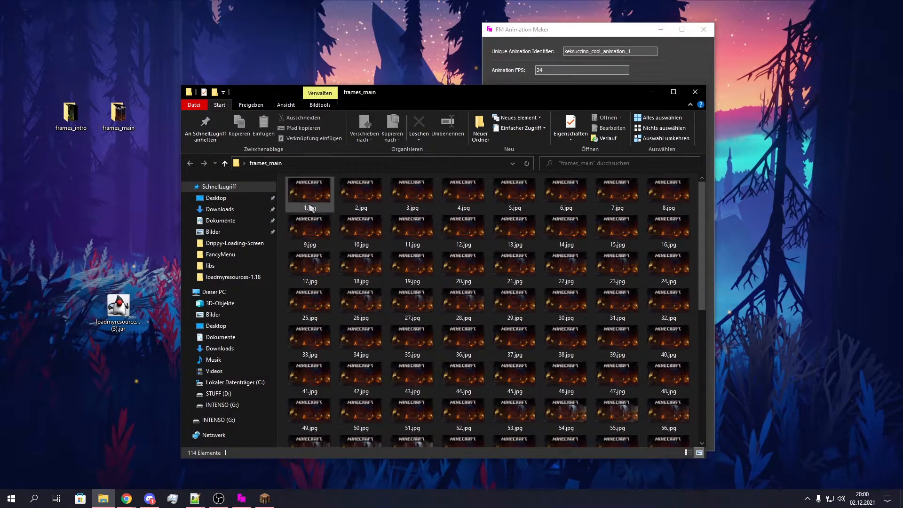
scroll(630, 310, down, 5)
scroll(632, 311, up, 5)
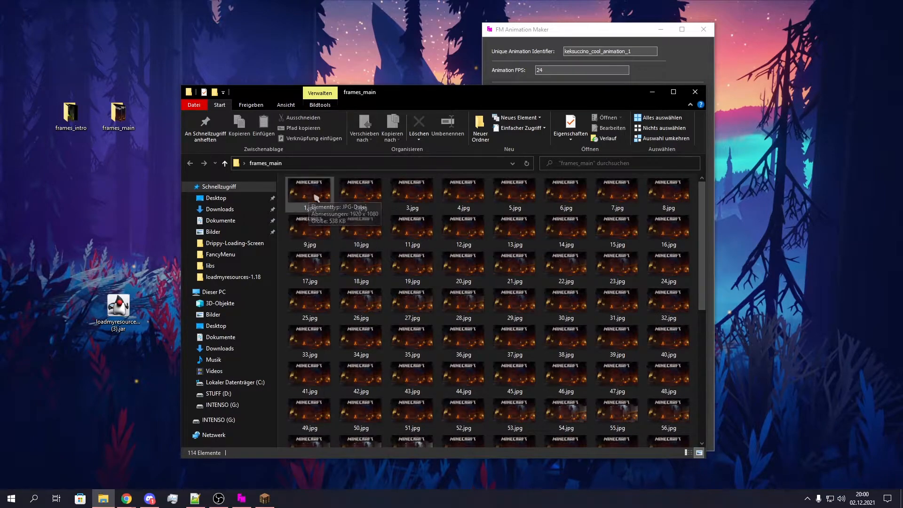
scroll(330, 235, down, 5)
scroll(406, 390, up, 5)
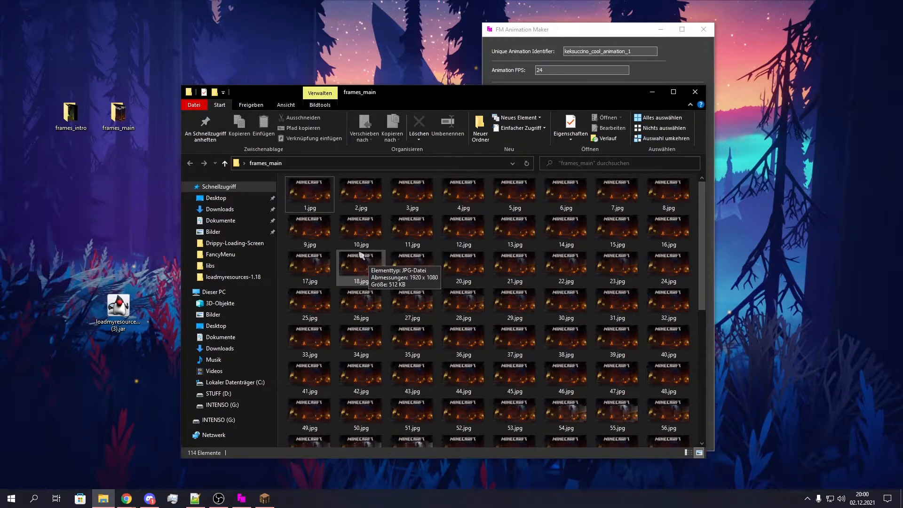
scroll(489, 290, down, 5)
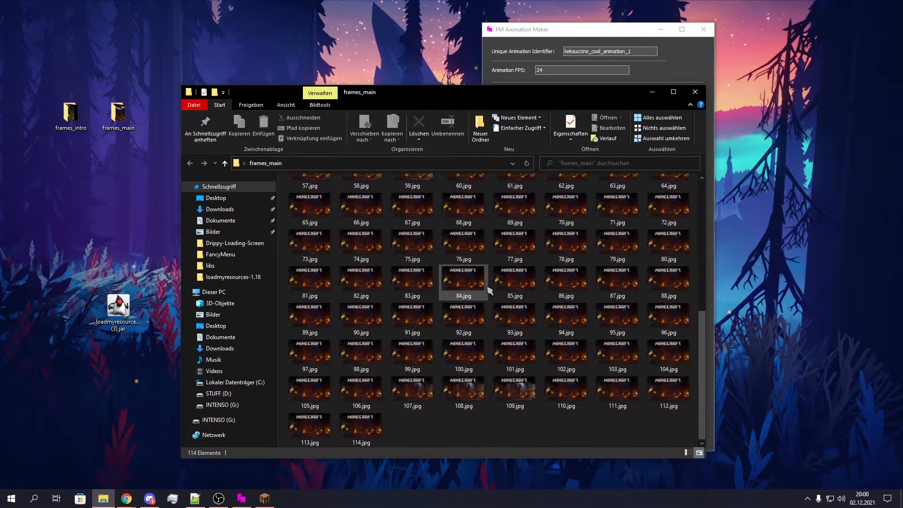
scroll(498, 282, up, 5)
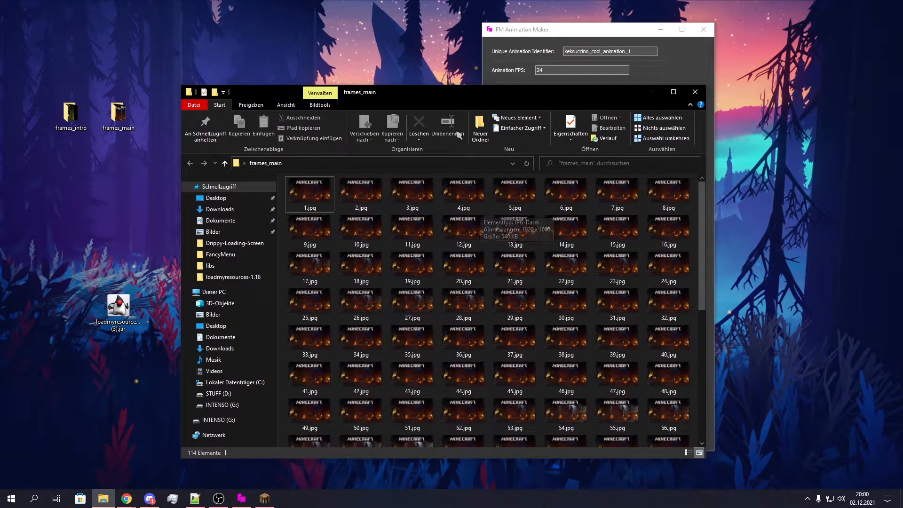
drag(441, 95, 480, 63)
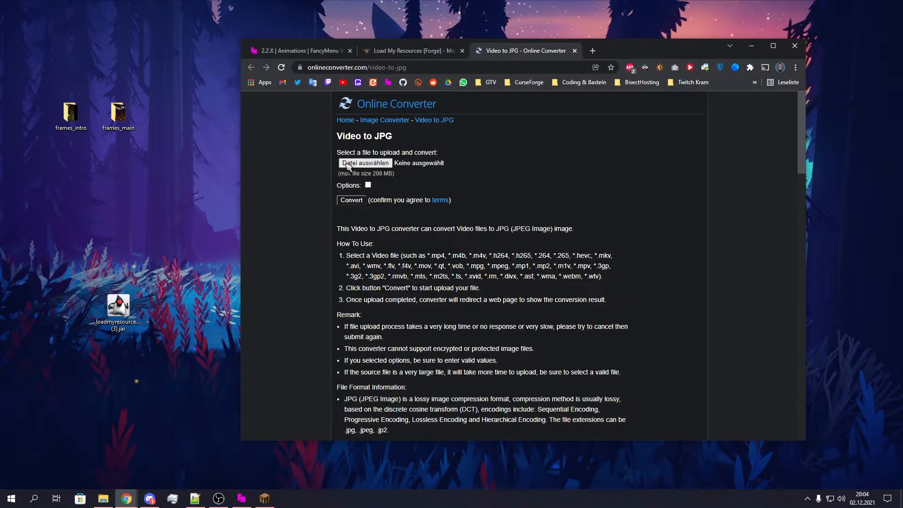
Examine the file upload, size limit, options and conversion controls on the Online Converter Video to JPG page.
drag(362, 174, 392, 174)
click(421, 202)
click(382, 181)
click(382, 181)
drag(342, 173, 374, 174)
click(374, 173)
click(381, 168)
Review the numbering of the JPG frames in the frames_main folder and close the folder window.
double_click(118, 113)
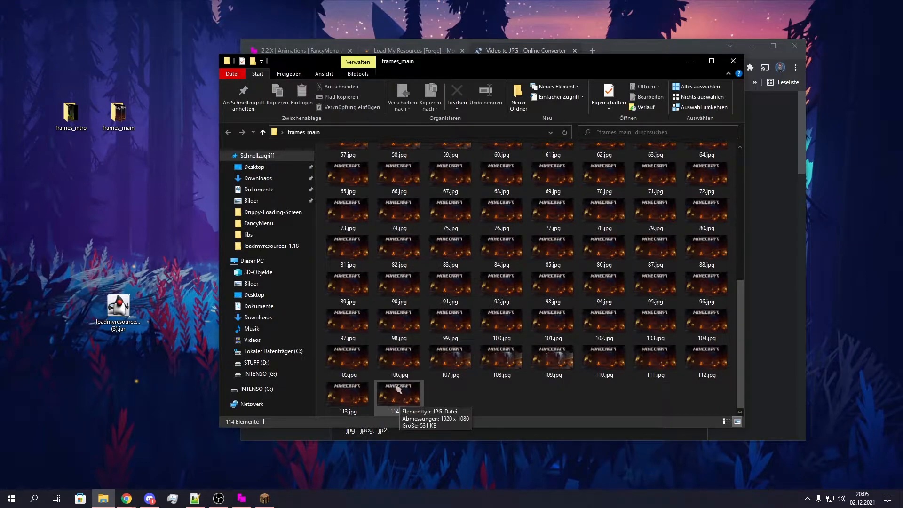
scroll(440, 353, up, 5)
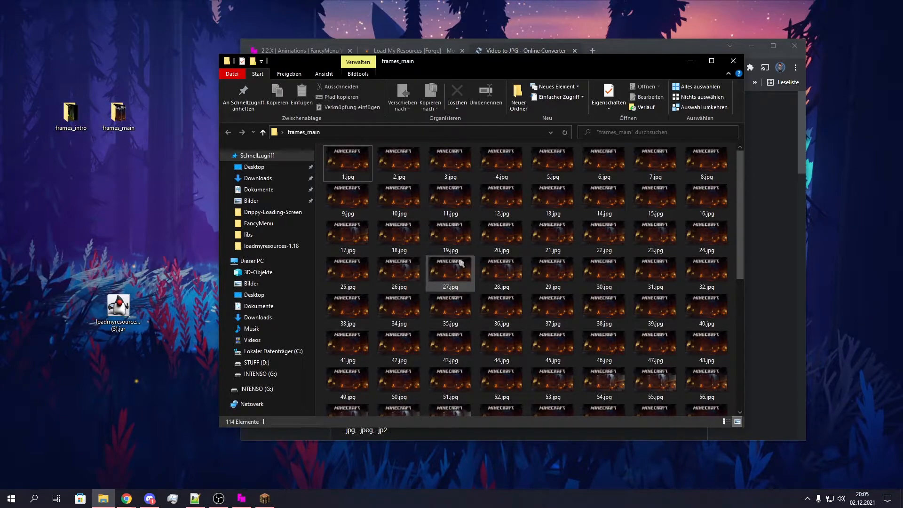
scroll(463, 265, down, 5)
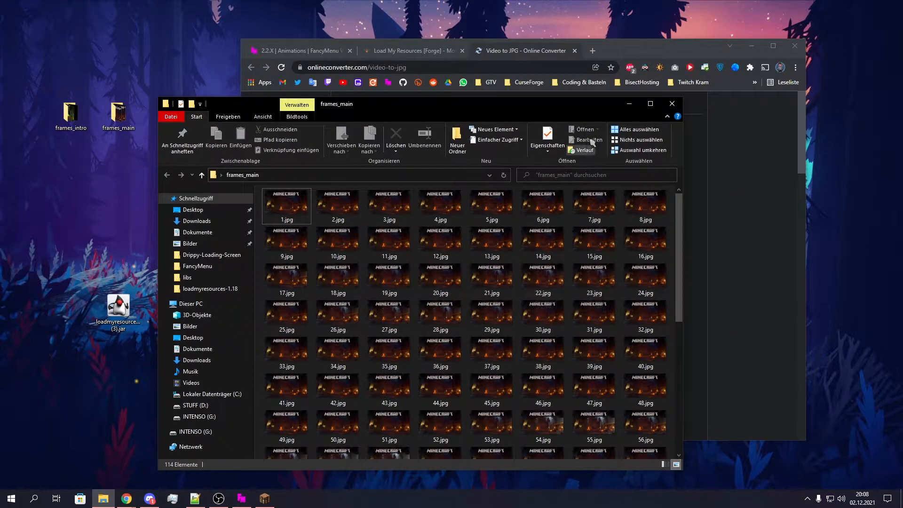
click(629, 104)
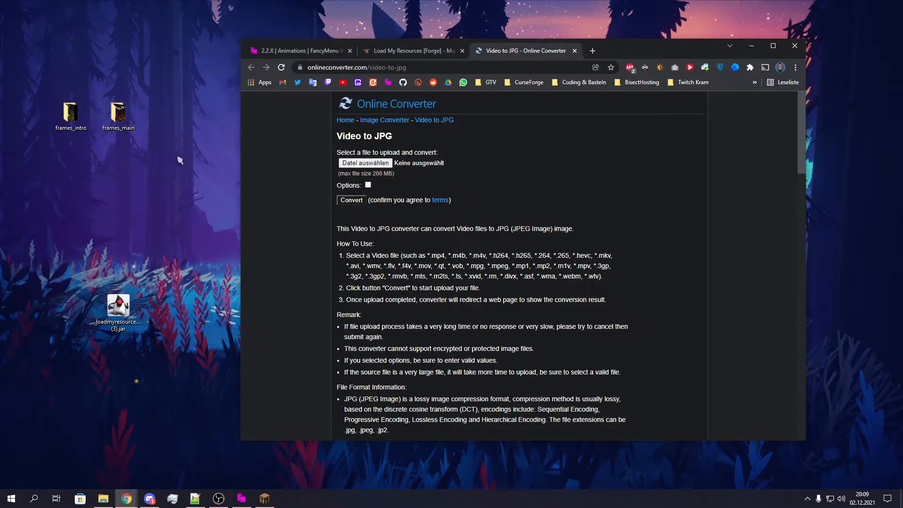
double_click(123, 115)
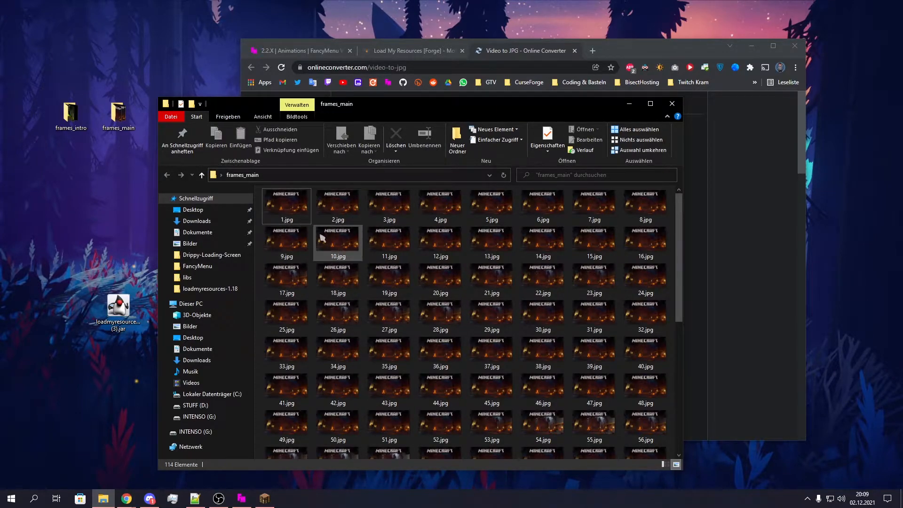
click(672, 103)
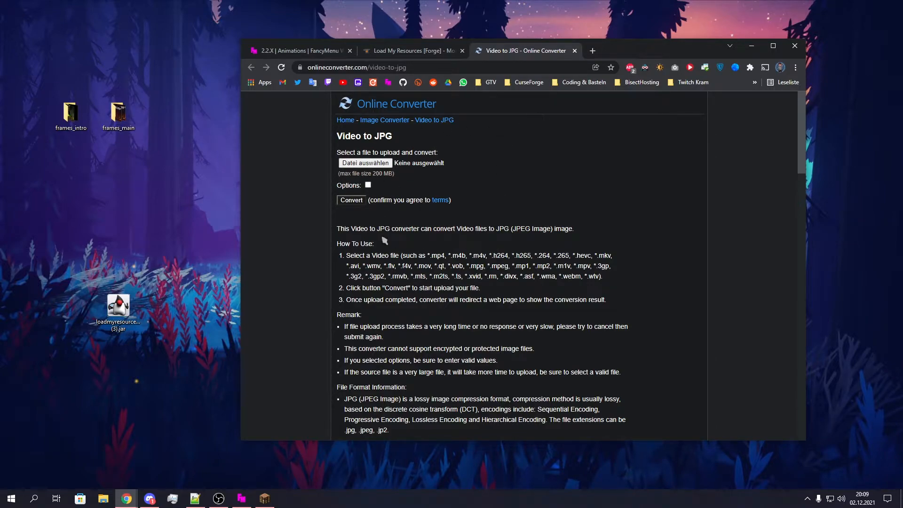
Switch back to FM Animation Maker and enable looping for the main animation.
click(751, 45)
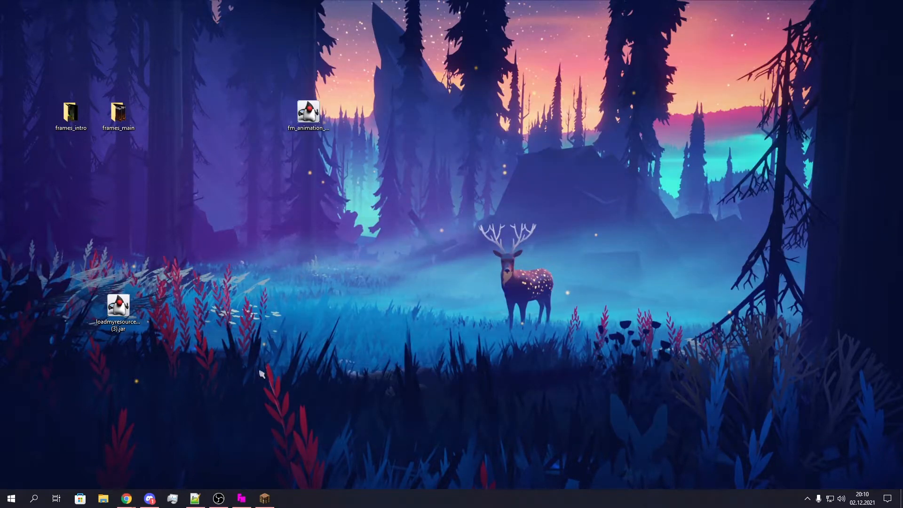
click(241, 498)
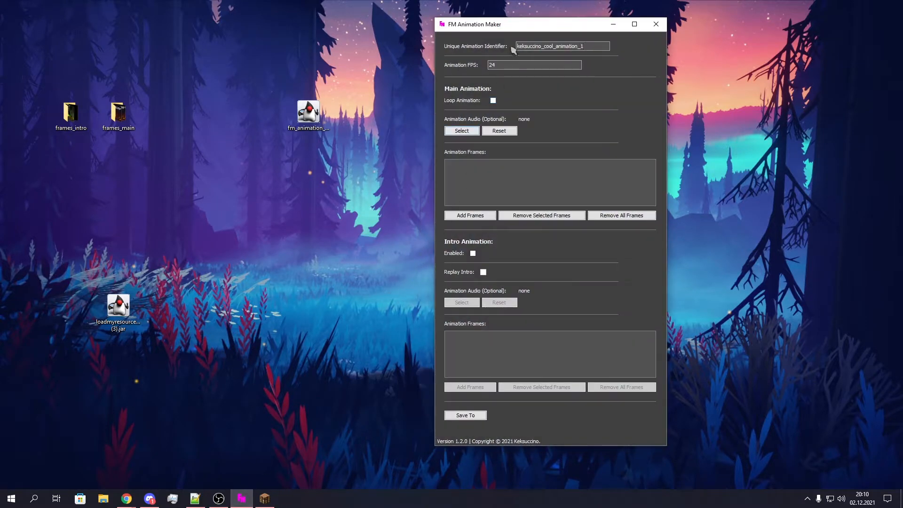
drag(527, 29, 524, 35)
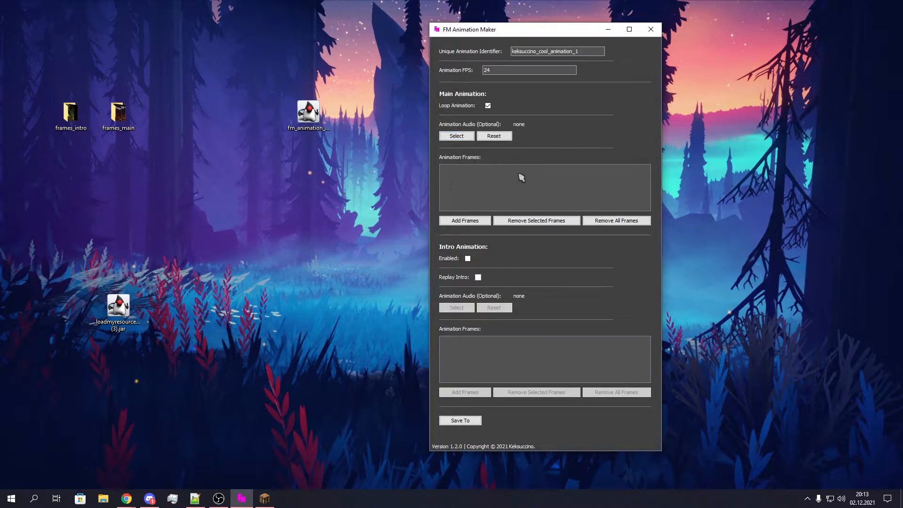
click(119, 131)
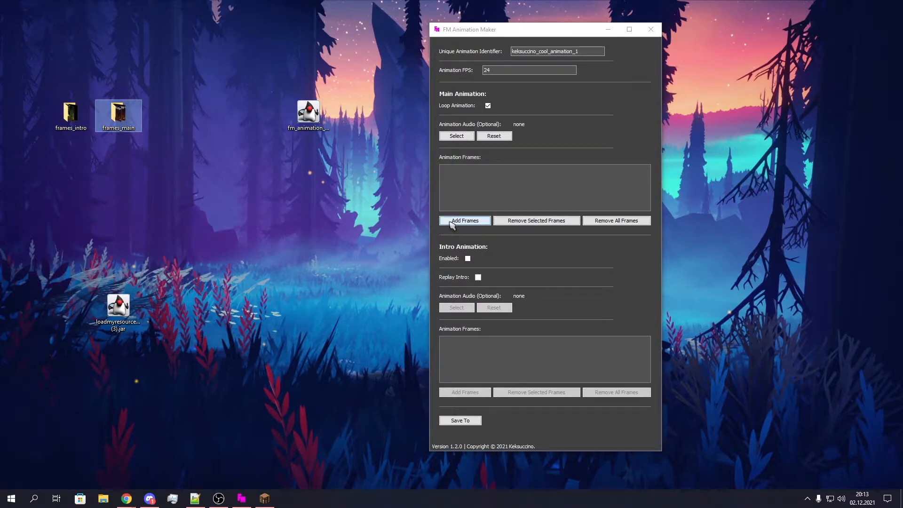
Add all JPG images from the desktop's frames_main folder, 1.jpg to 114.jpg, to the main animation's frames.
click(452, 221)
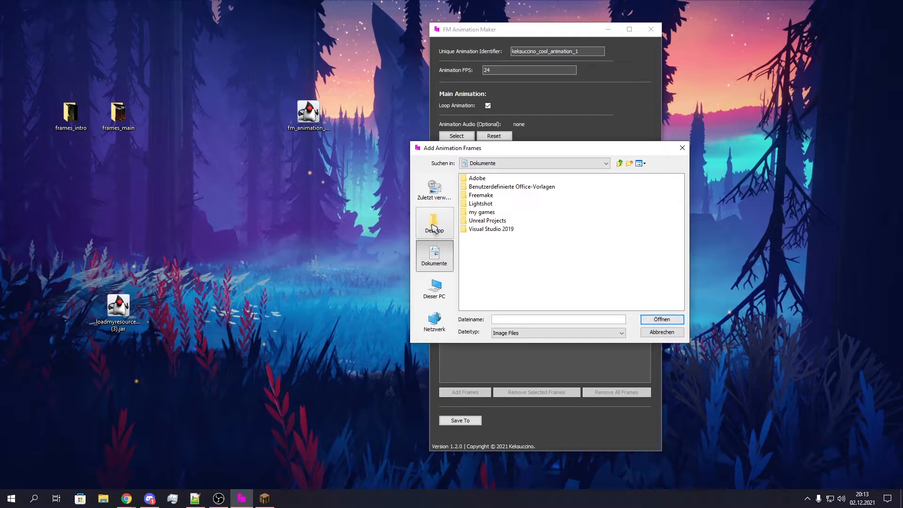
click(433, 228)
double_click(481, 280)
click(473, 181)
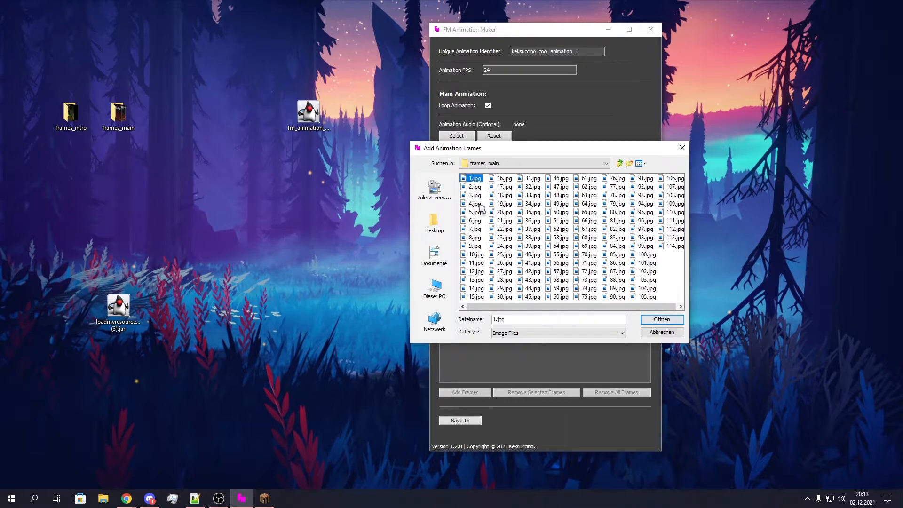
key(ctrl+a)
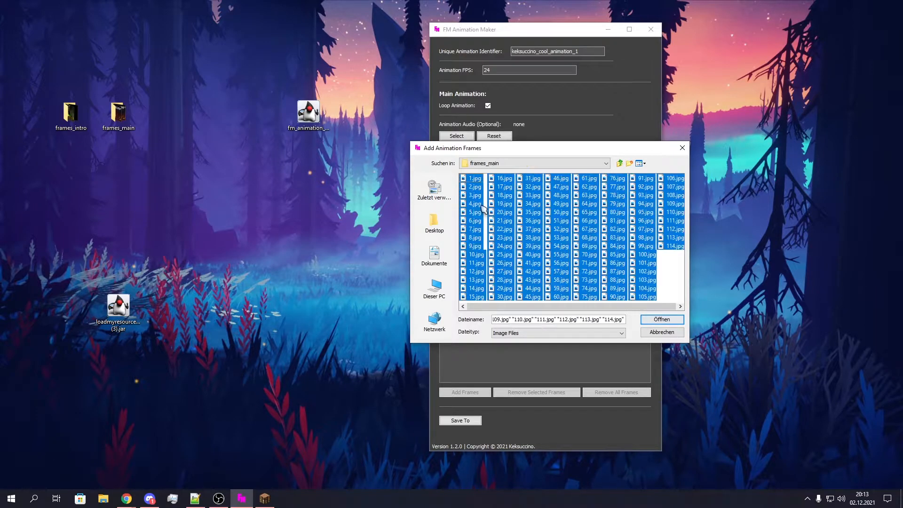
click(647, 321)
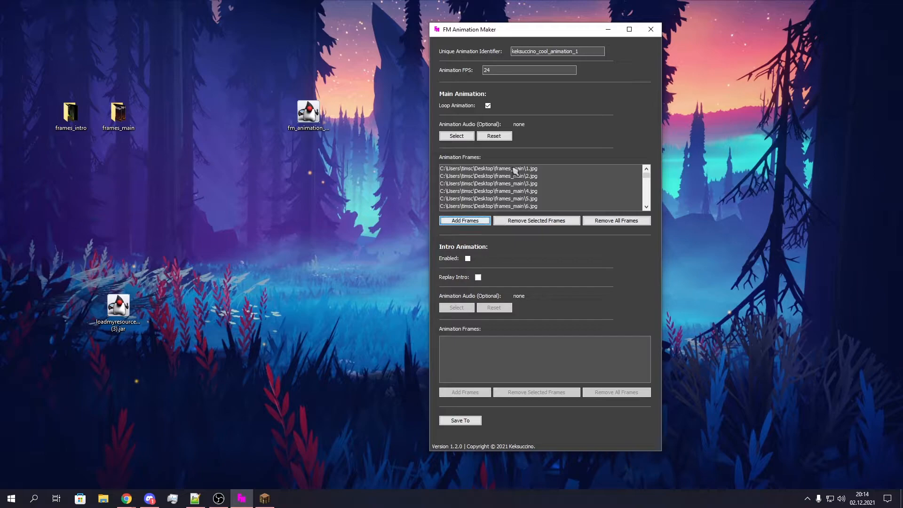
Look through the main animation's frame list from first to last to check the numbering and order of the frames.
scroll(517, 177, down, 2)
scroll(517, 176, down, 20)
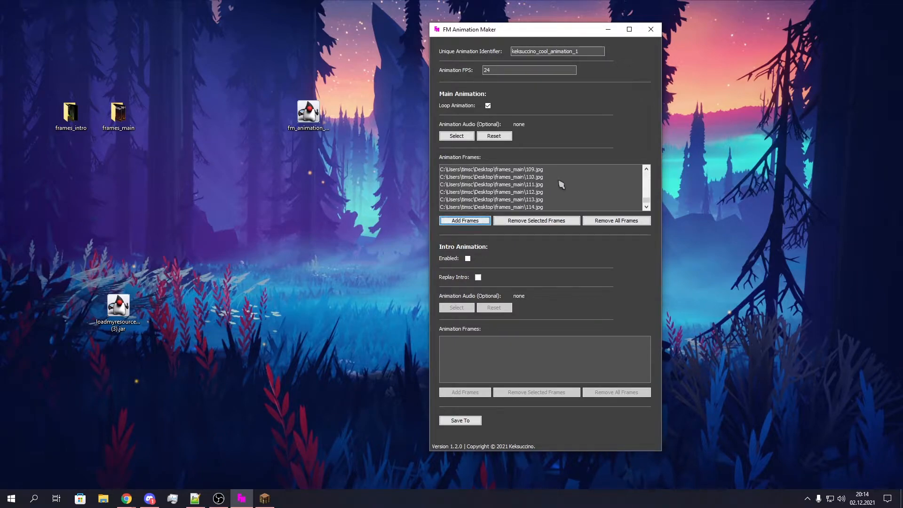
drag(647, 205, 640, 175)
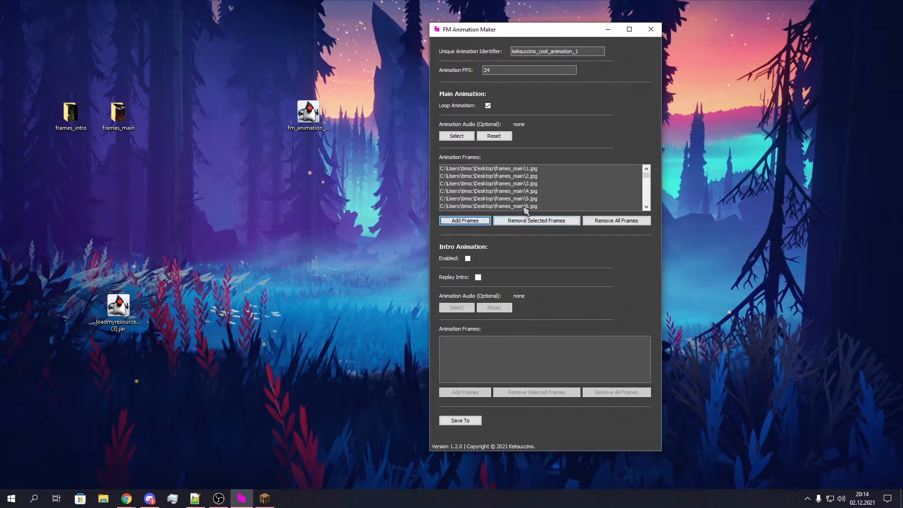
scroll(517, 200, down, 13)
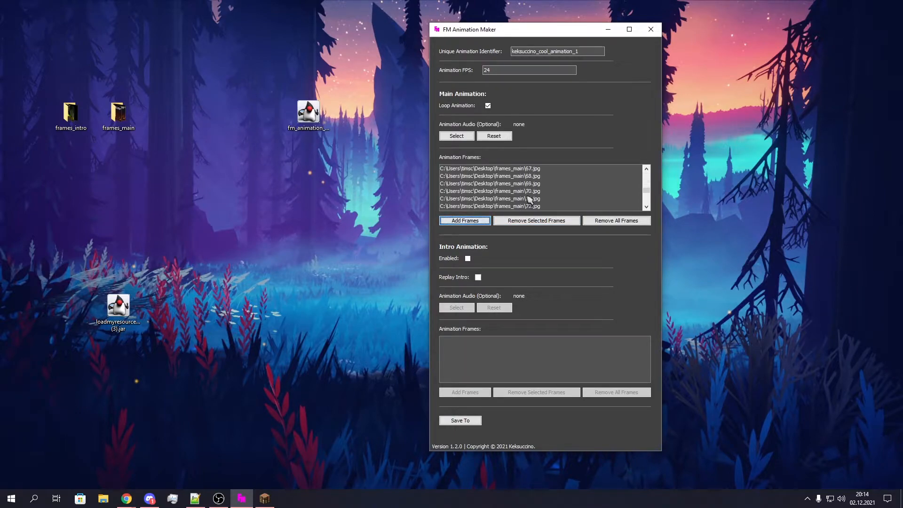
scroll(530, 200, down, 9)
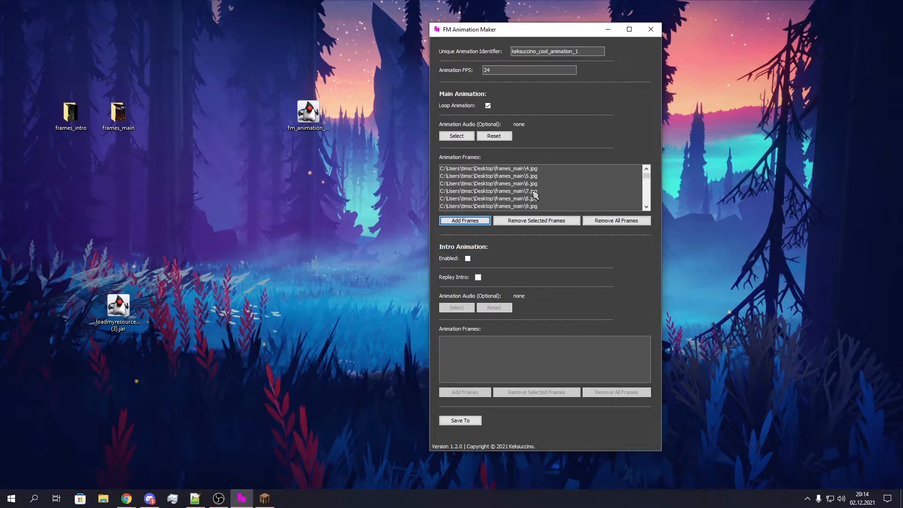
scroll(548, 197, up, 11)
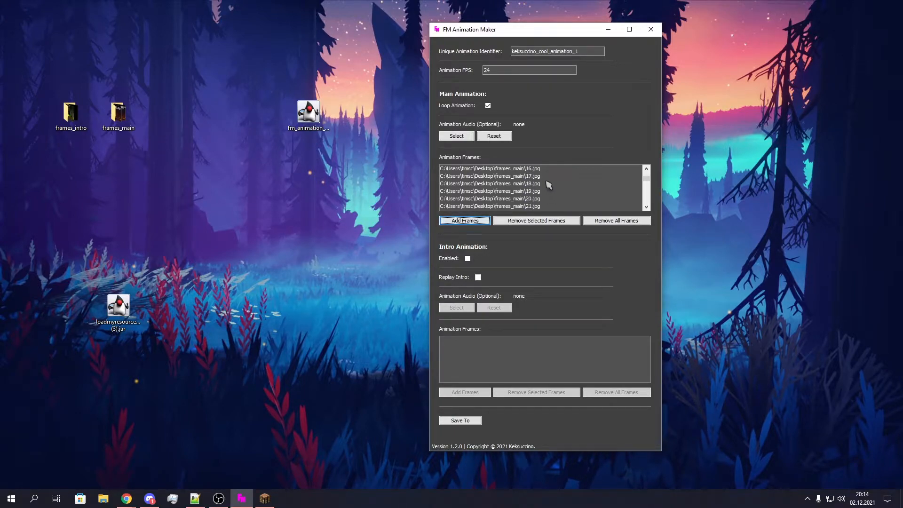
scroll(533, 187, up, 5)
scroll(520, 188, down, 20)
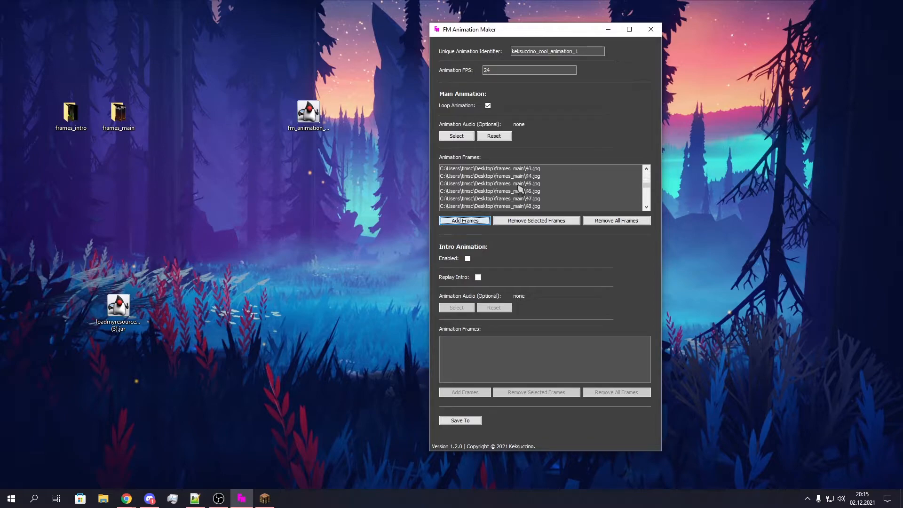
scroll(520, 188, down, 15)
click(499, 184)
click(512, 195)
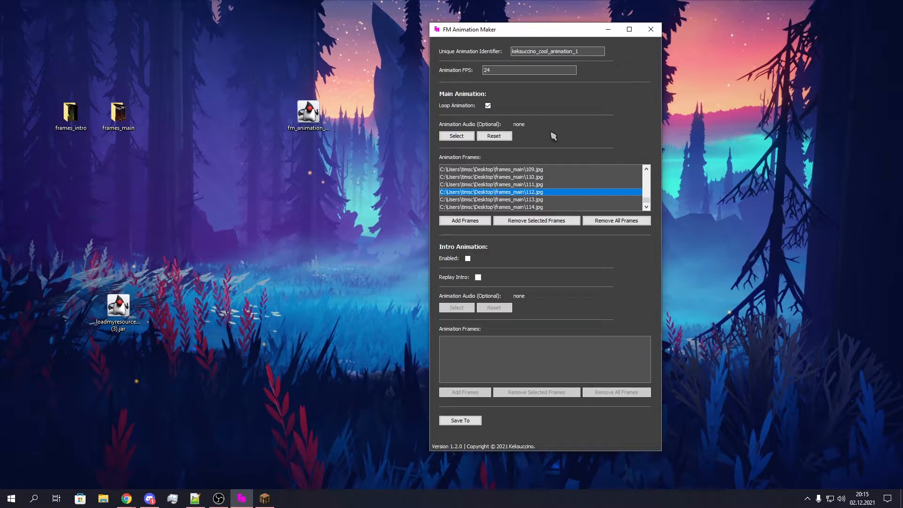
Switch to Minecraft and view its title screen animation, repositioning the game and FM Animation Maker windows.
click(265, 498)
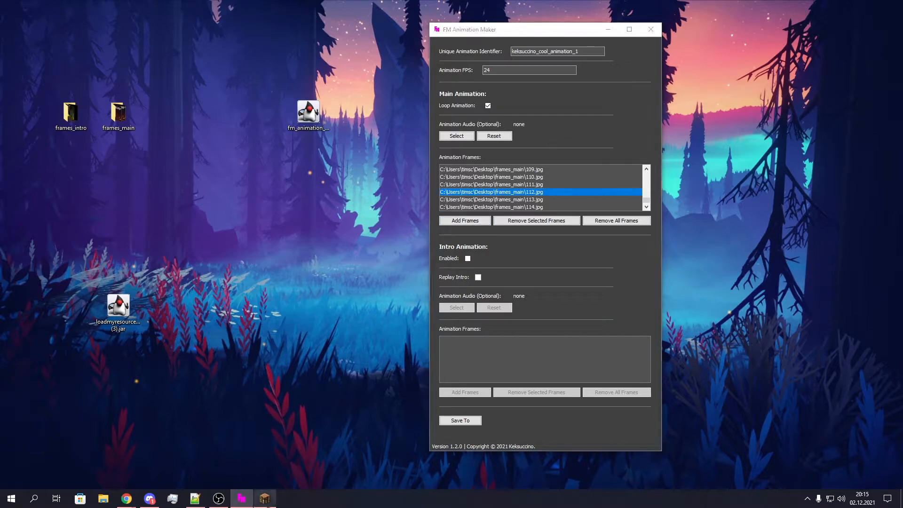
drag(563, 62, 499, 84)
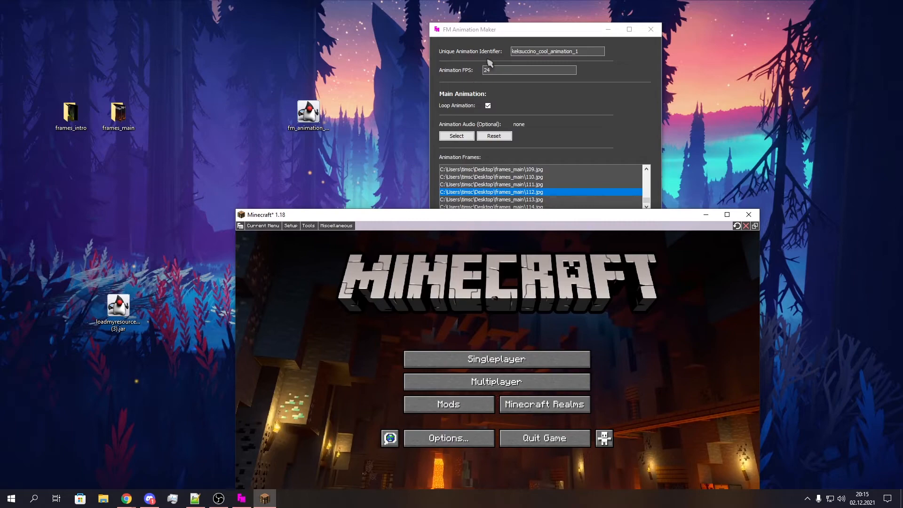
drag(515, 30, 535, 13)
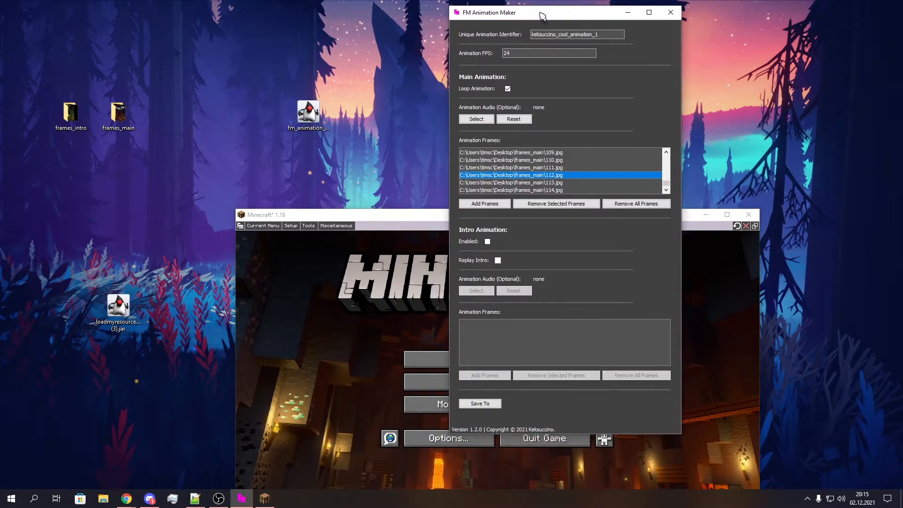
drag(407, 216, 447, 131)
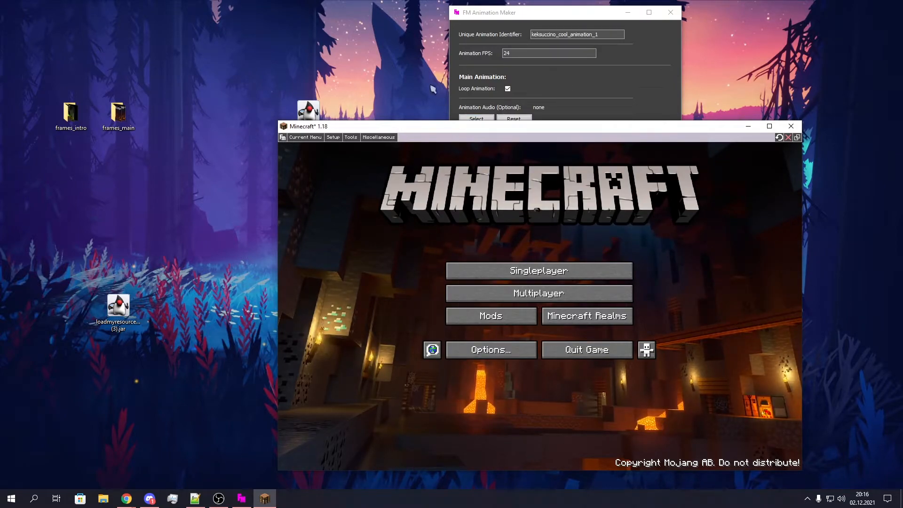
drag(525, 12, 514, 10)
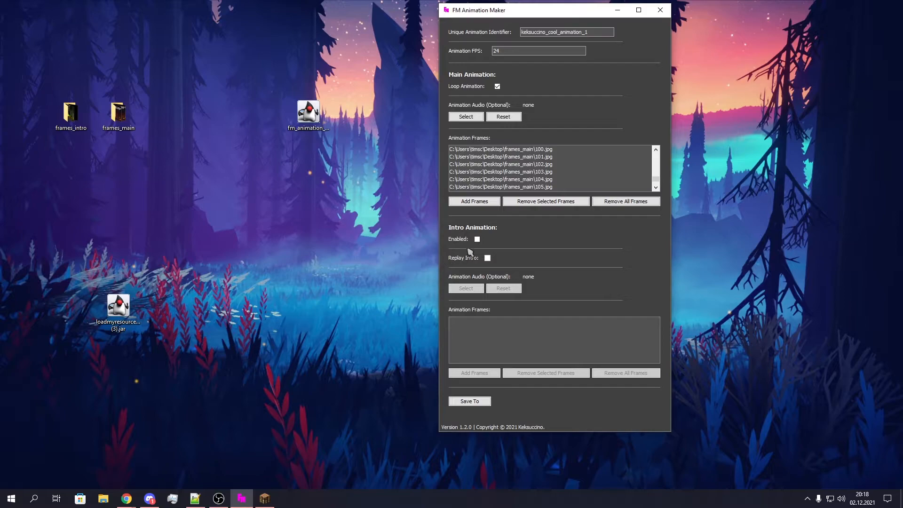
Arrange the FM Animation Maker and Minecraft windows next to each other, with the Minecraft title screen in front.
drag(559, 11, 276, 30)
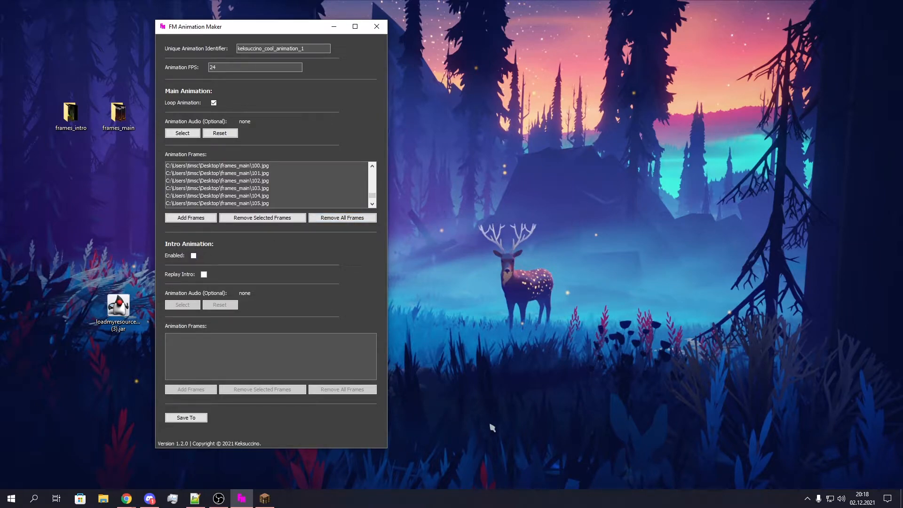
click(264, 498)
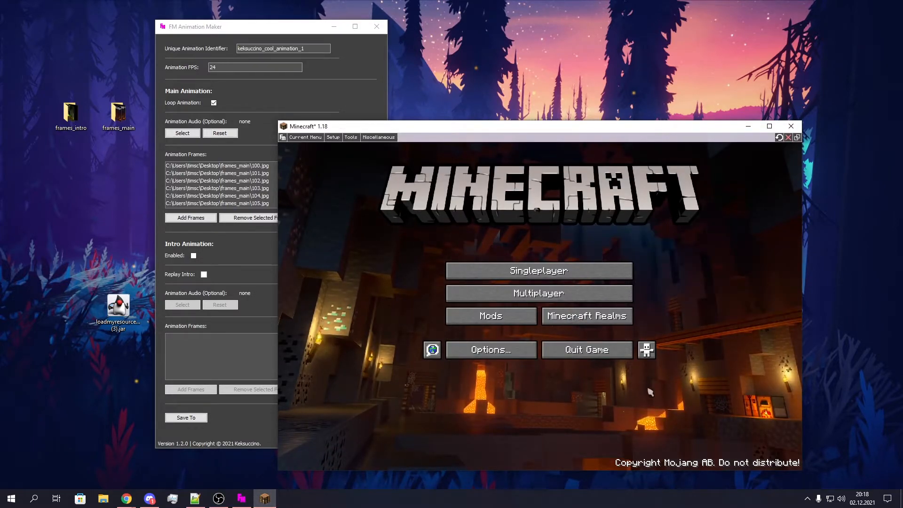
drag(497, 131, 547, 90)
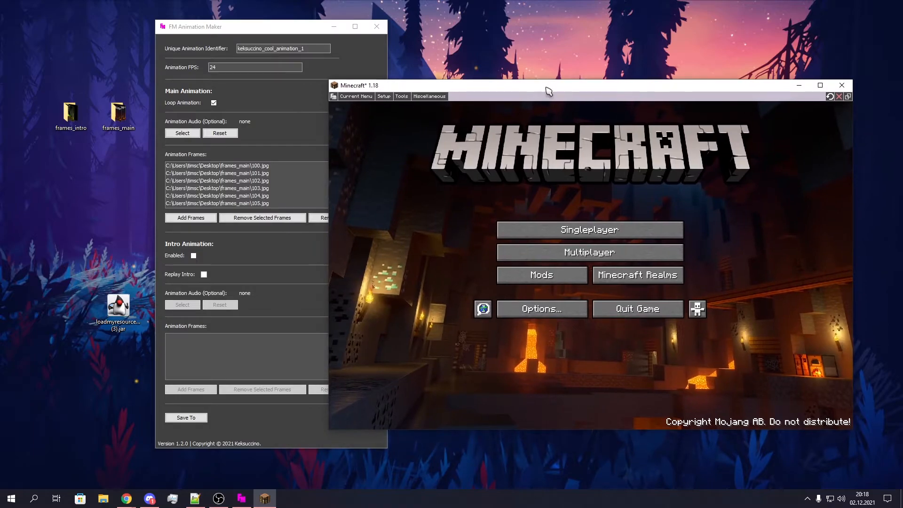
Reload FancyMenu repeatedly on the Minecraft title screen to watch the intro lead into the main animation.
click(830, 96)
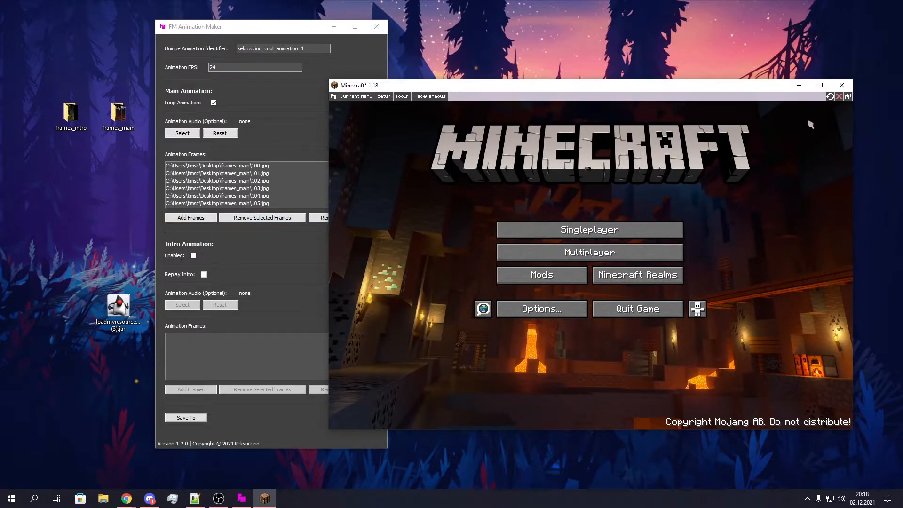
click(830, 96)
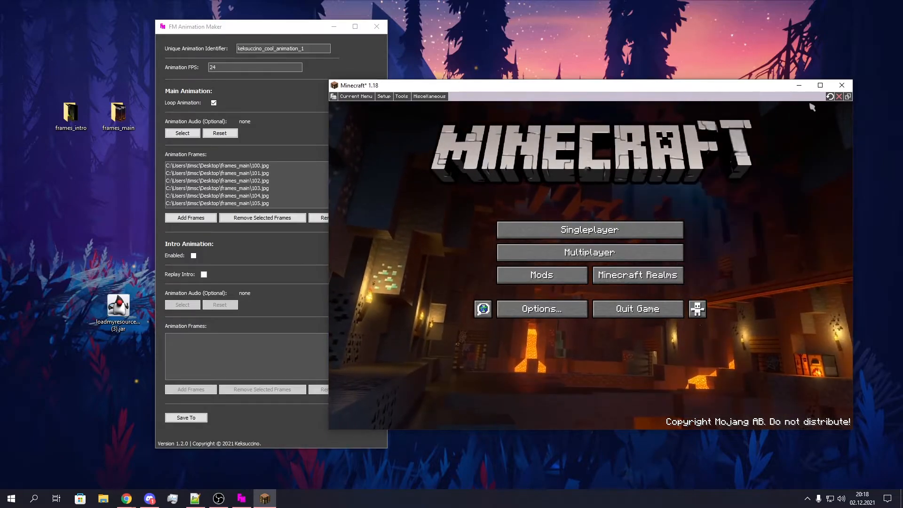
click(829, 96)
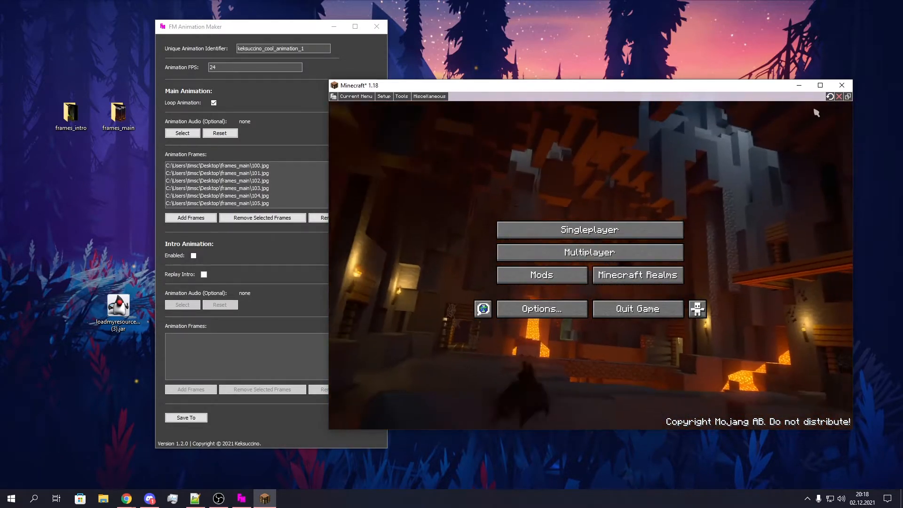
click(830, 97)
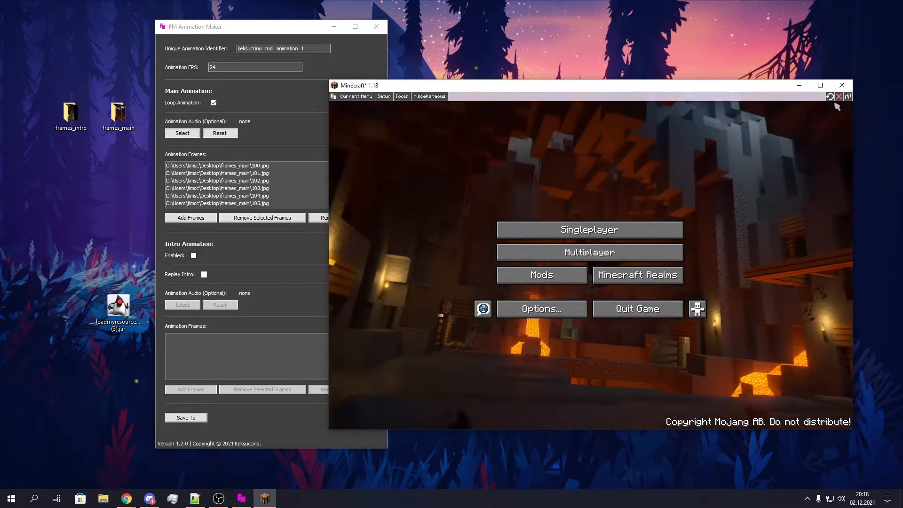
click(830, 97)
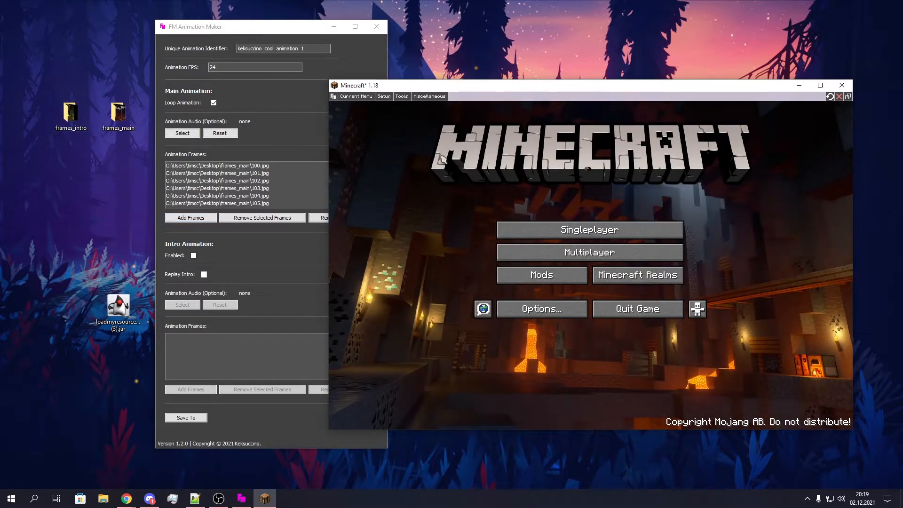
drag(491, 87, 493, 60)
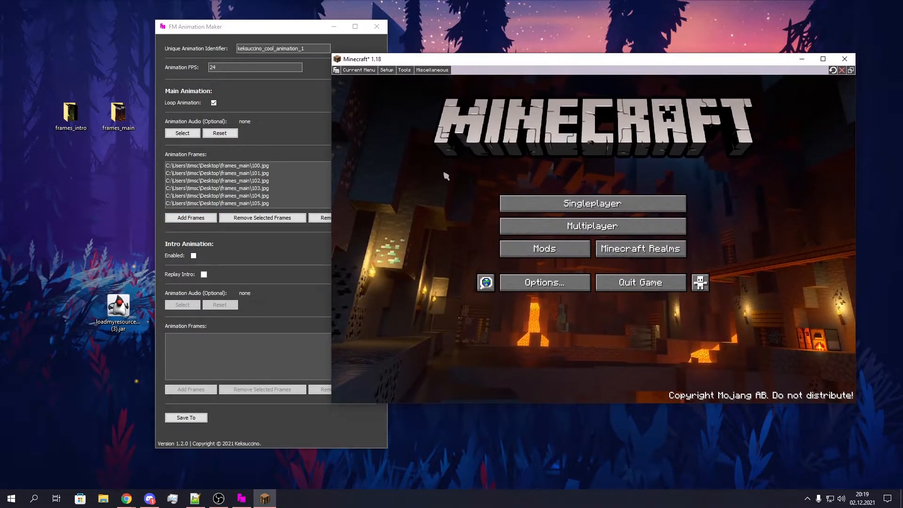
click(832, 71)
Open Minecraft's Options screen and return to the title screen to check how the background animation plays.
drag(722, 64, 723, 60)
drag(275, 27, 335, 31)
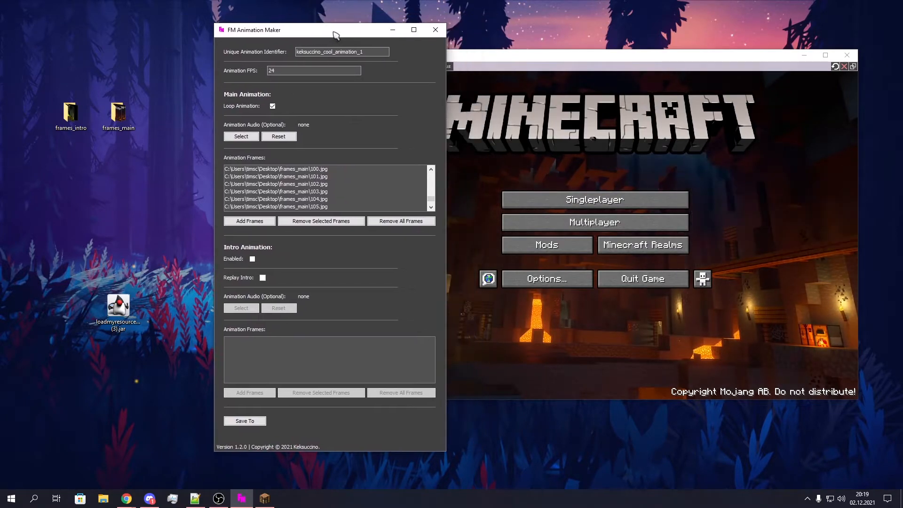
click(470, 249)
click(536, 279)
click(543, 283)
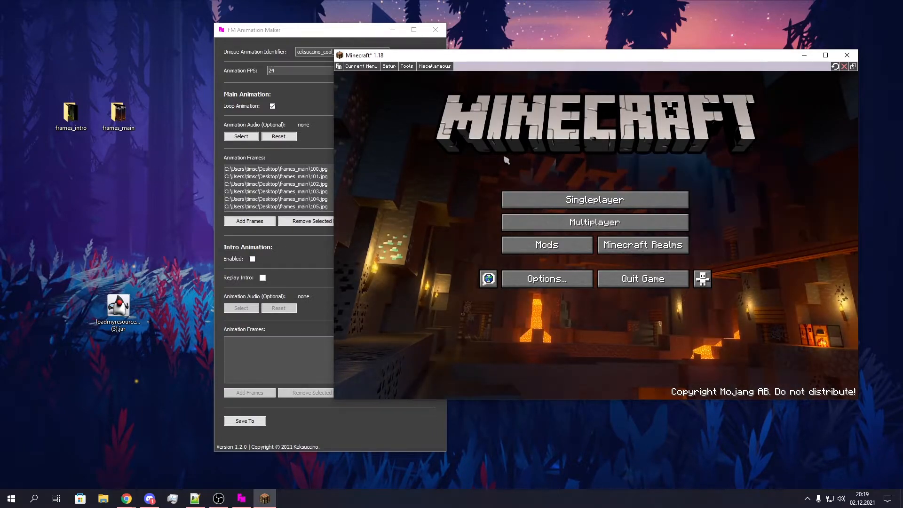
Reload FancyMenu twice, and enter and leave the Options screen again to compare when the intro animation plays.
click(836, 67)
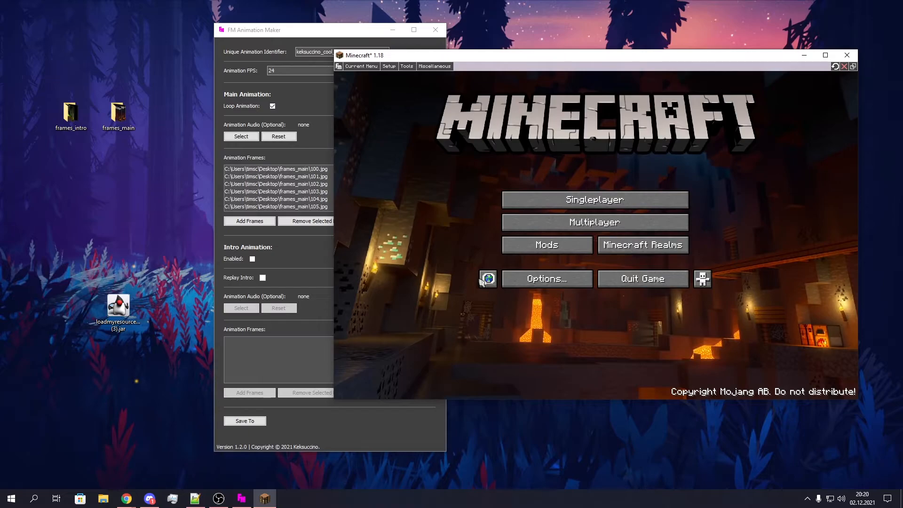
click(835, 67)
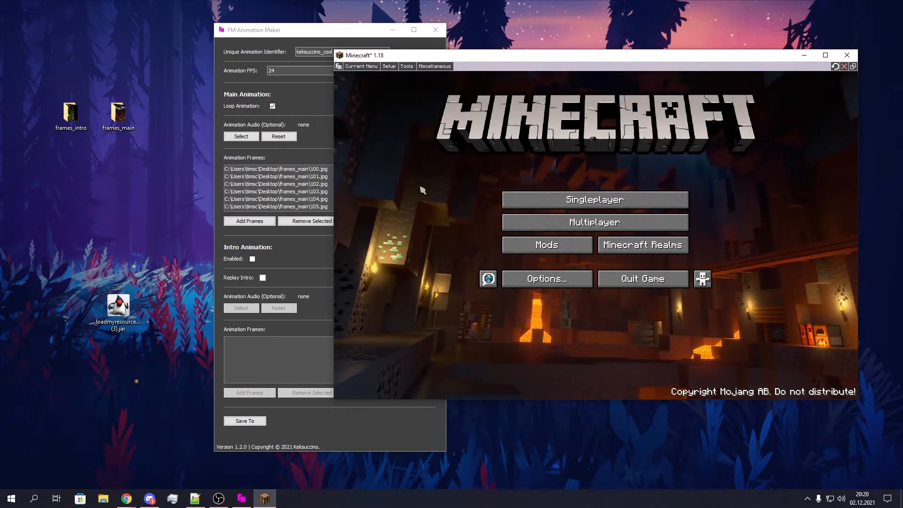
click(531, 285)
click(541, 286)
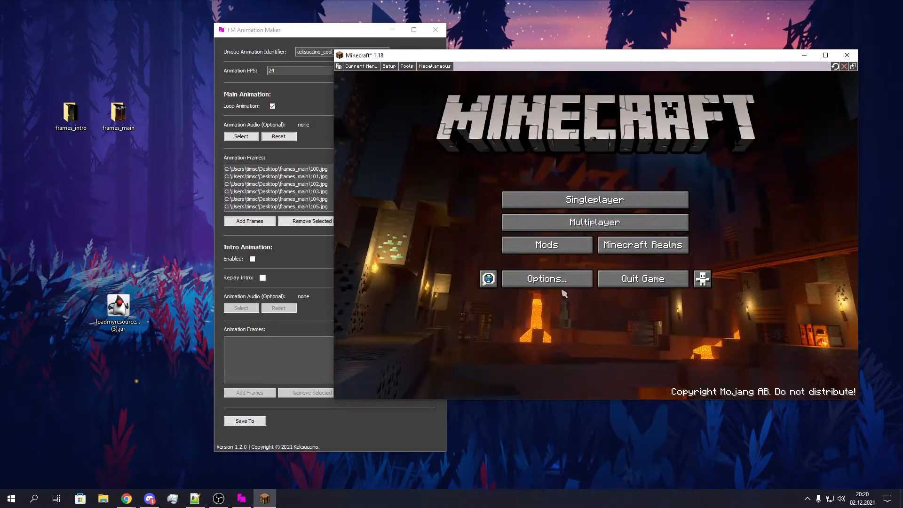
click(534, 280)
click(605, 284)
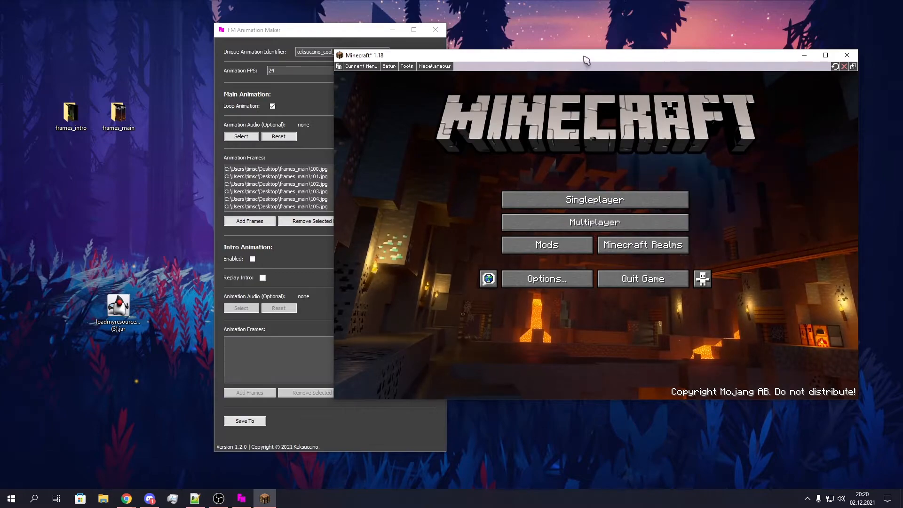
Switch back to FM Animation Maker and enable both the intro animation and its Replay Intro option.
drag(587, 57, 606, 51)
mouse_move(332, 33)
mouse_down()
mouse_move(343, 29)
mouse_move(333, 21)
mouse_up()
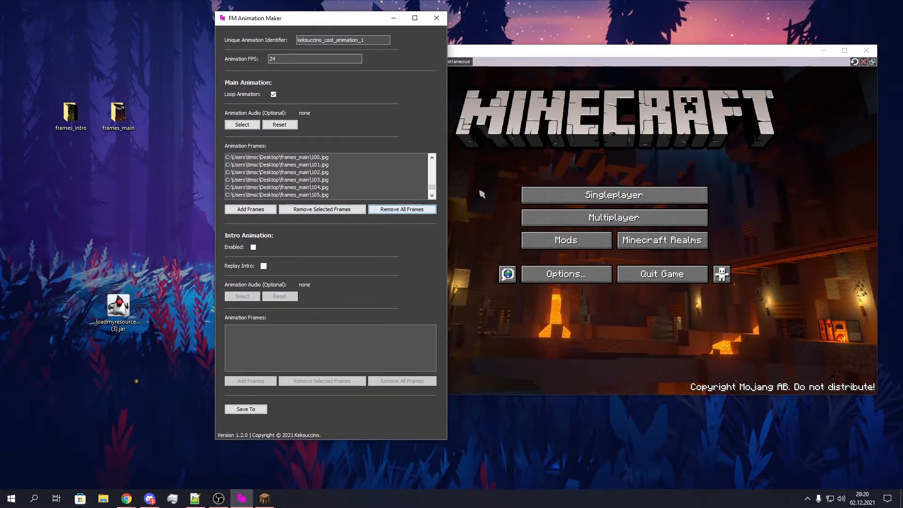
click(555, 163)
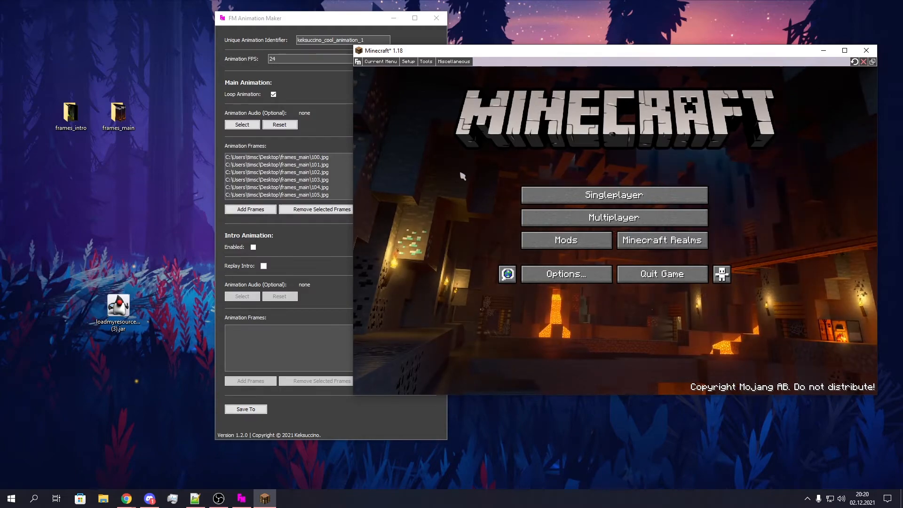
click(280, 267)
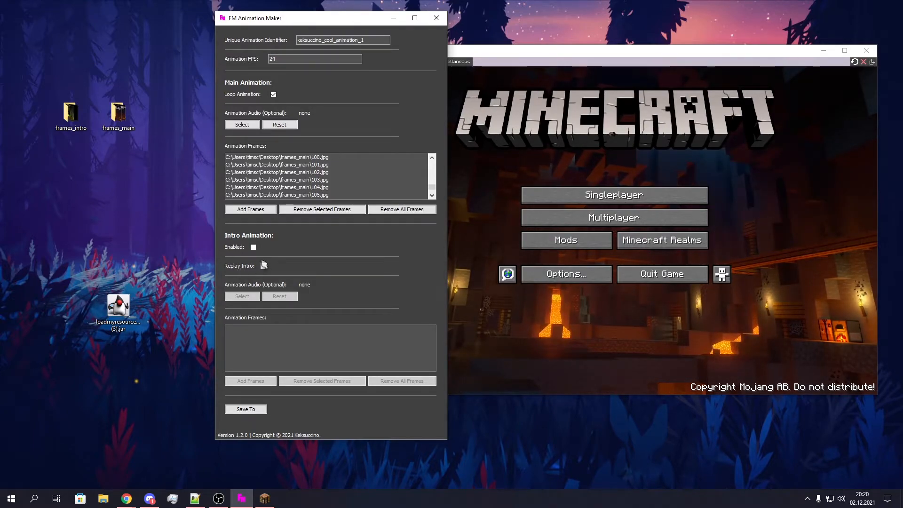
click(253, 247)
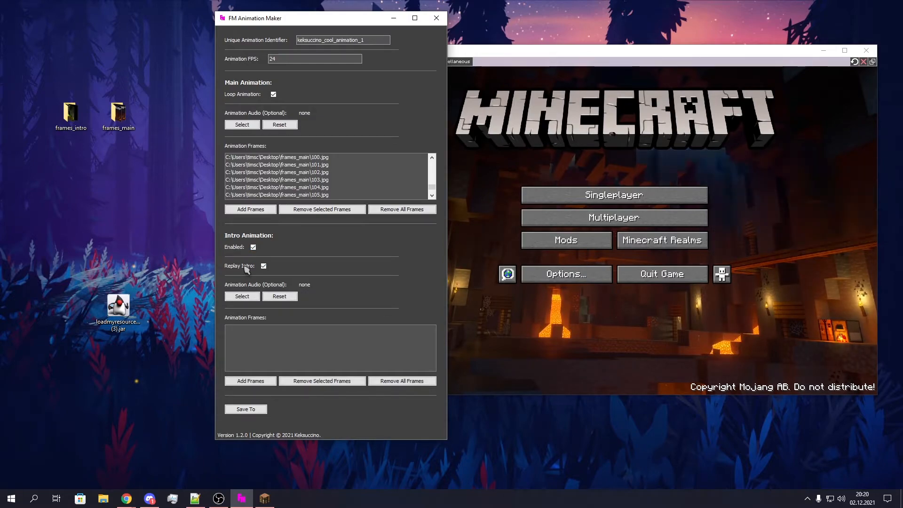
Open the frames_intro folder from the desktop and look through its numbered intro frame images.
drag(540, 56, 553, 55)
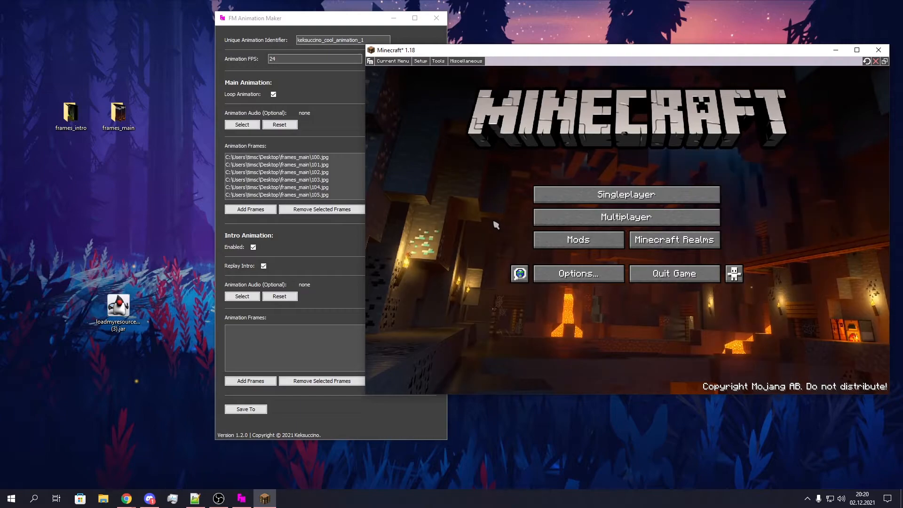
drag(552, 56, 527, 60)
mouse_move(320, 20)
mouse_down()
mouse_move(260, 23)
mouse_move(307, 26)
mouse_up()
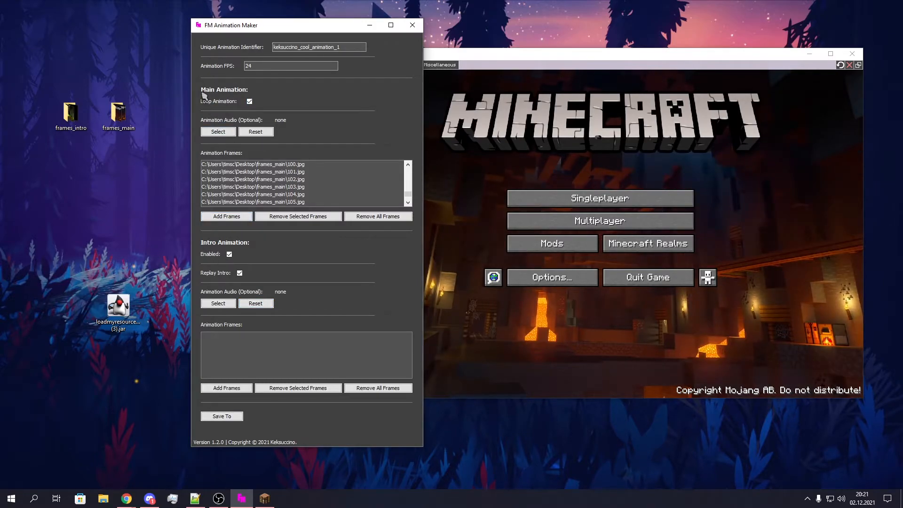
double_click(68, 123)
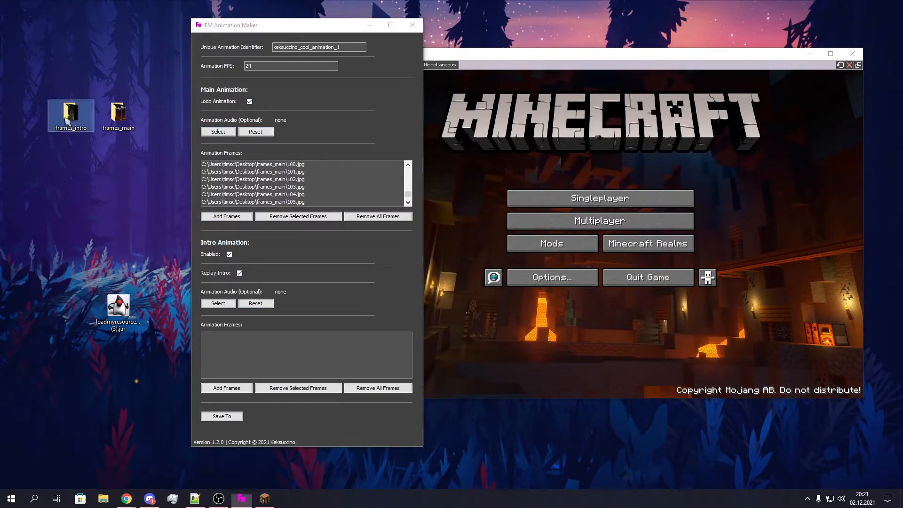
drag(458, 97, 479, 97)
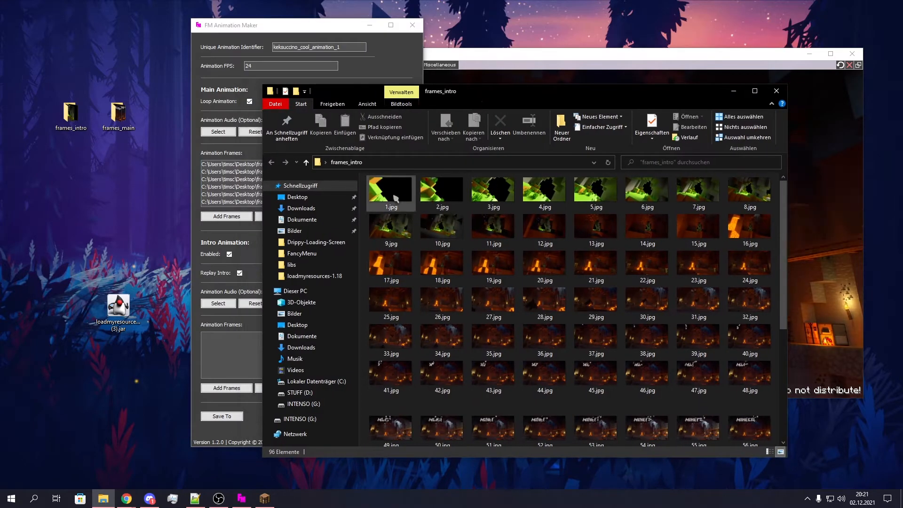
scroll(392, 196, down, 5)
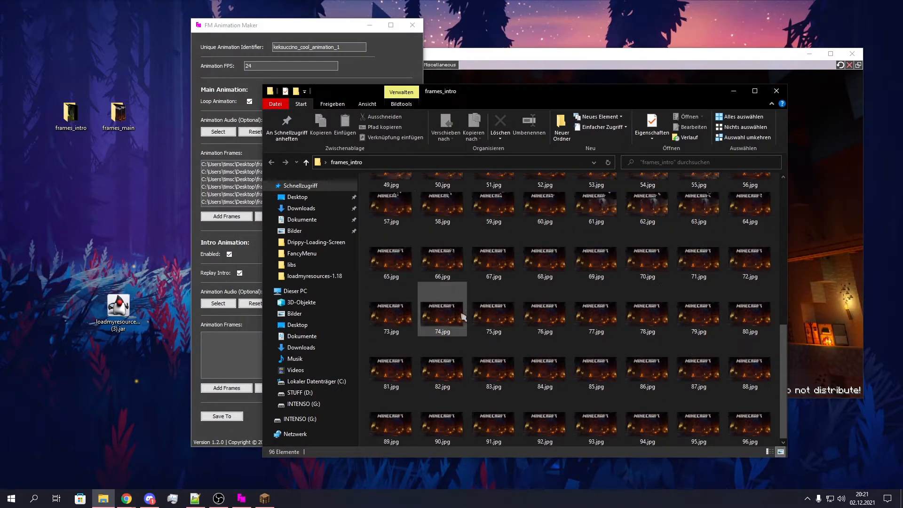
scroll(555, 343, up, 5)
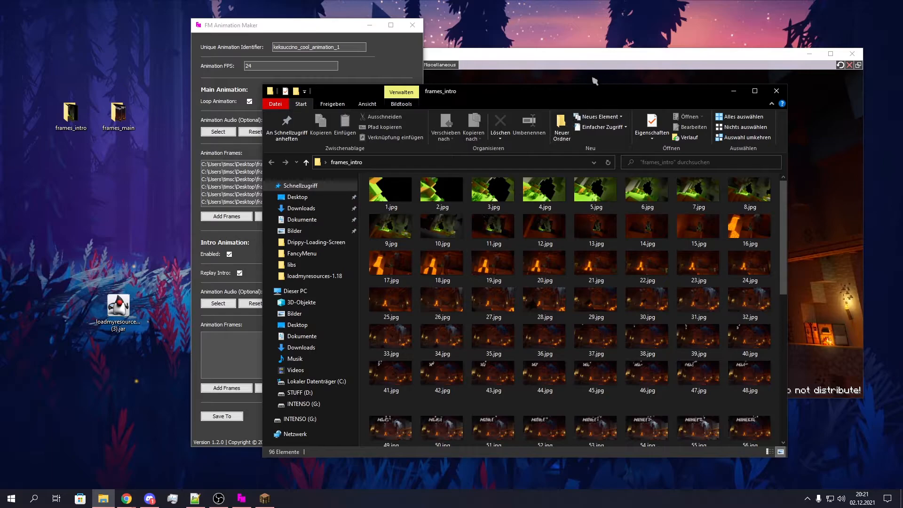
Reload FancyMenu on the Minecraft title screen to compare the playing intro with the images in frames_intro.
click(595, 55)
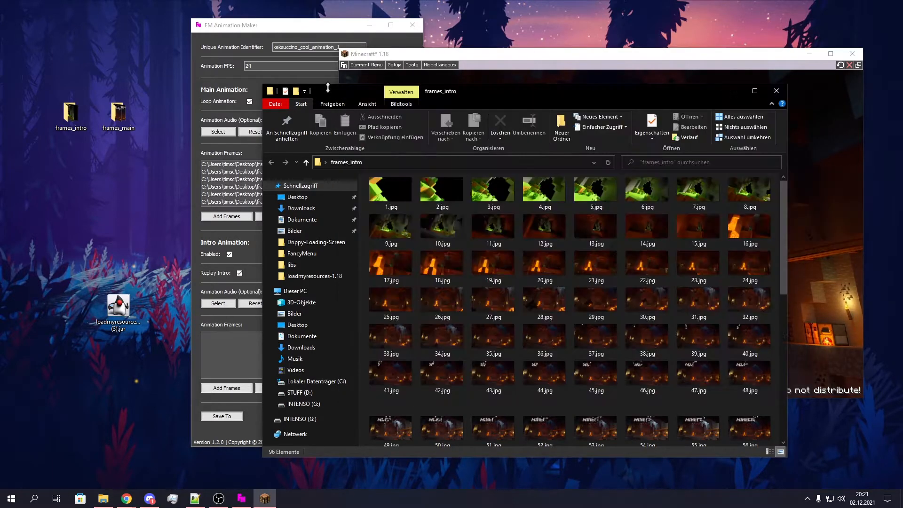
key(alt+Tab)
click(663, 56)
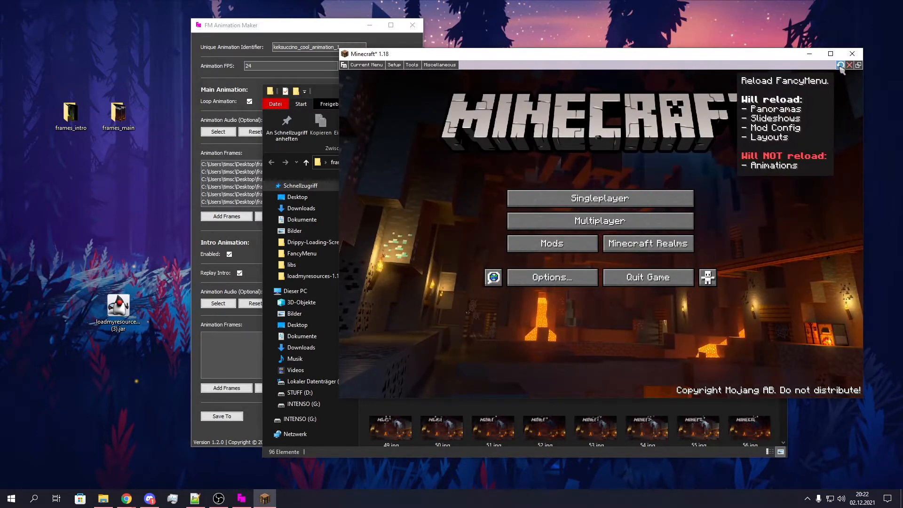
click(840, 65)
drag(338, 95, 388, 110)
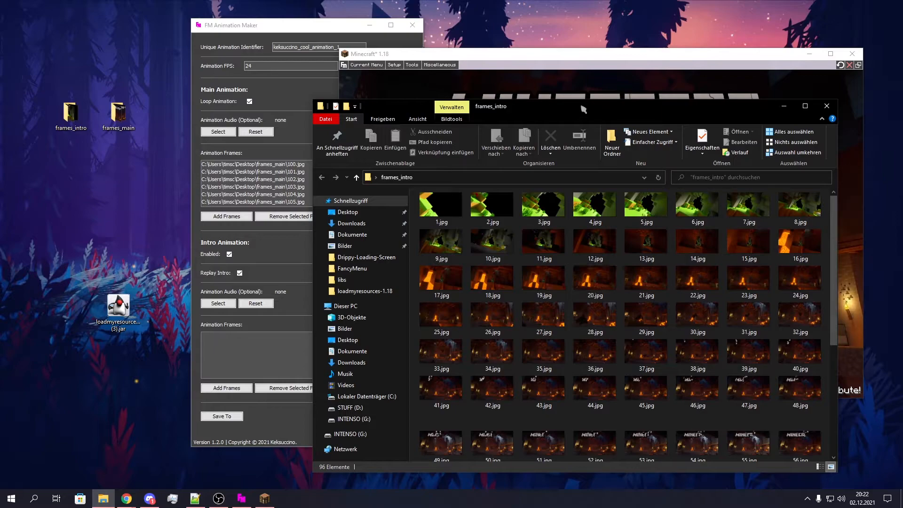
Add all images from the frames_intro folder, 1.jpg to 96.jpg, to the Intro Animation frames in FM Animation Maker and check the list.
drag(358, 25, 493, 16)
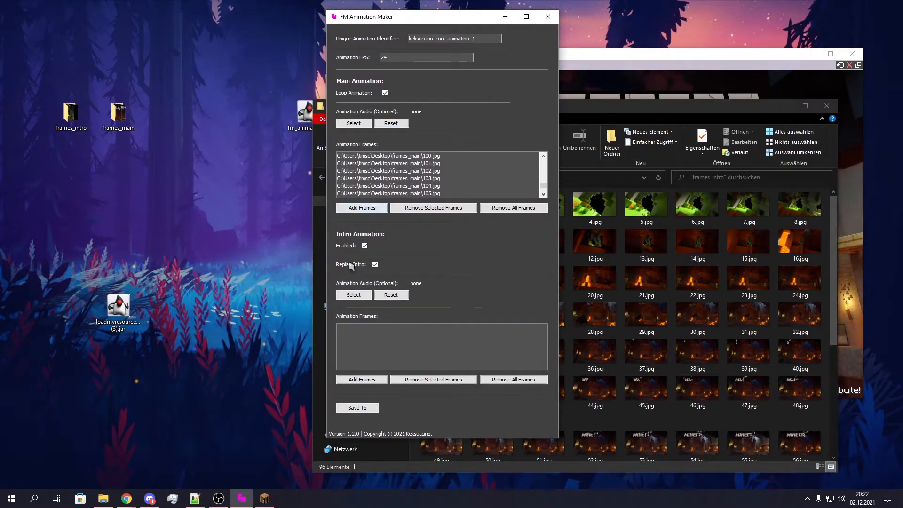
click(357, 382)
drag(409, 140, 455, 200)
click(426, 213)
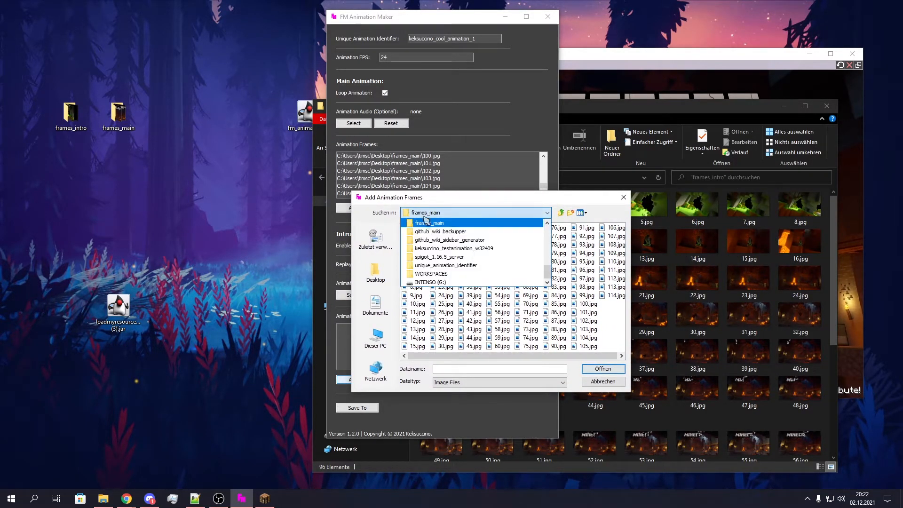
scroll(428, 235, up, 2)
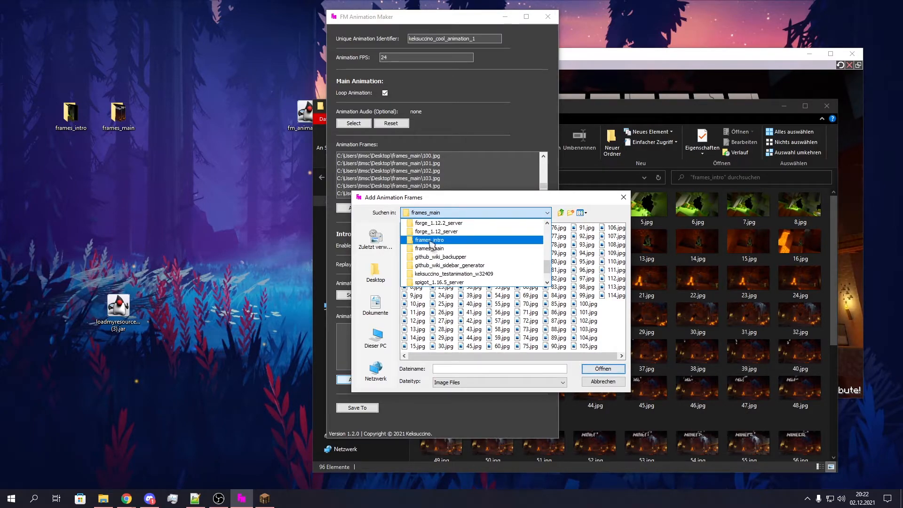
click(428, 240)
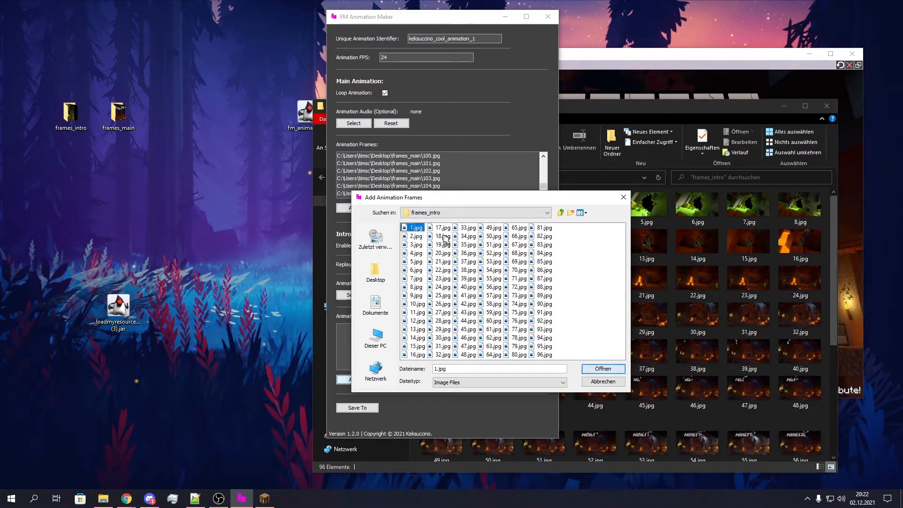
key(ctrl+a)
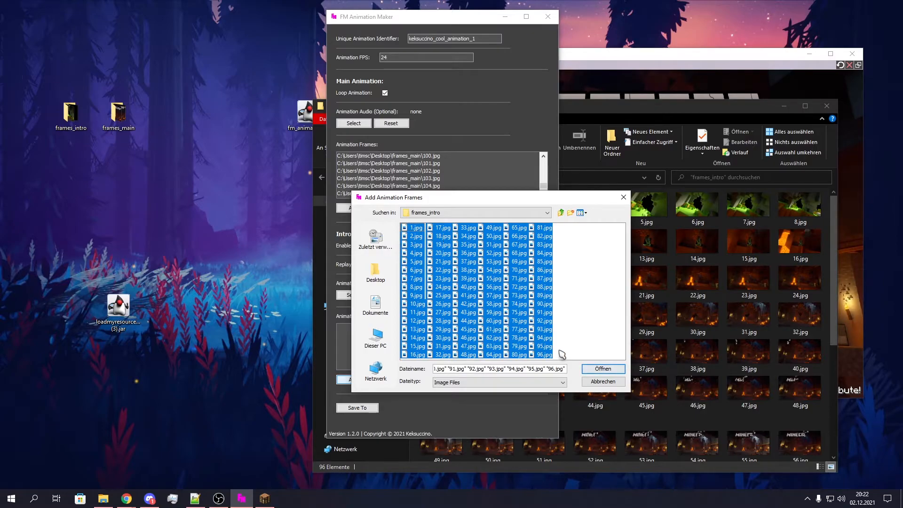
click(601, 370)
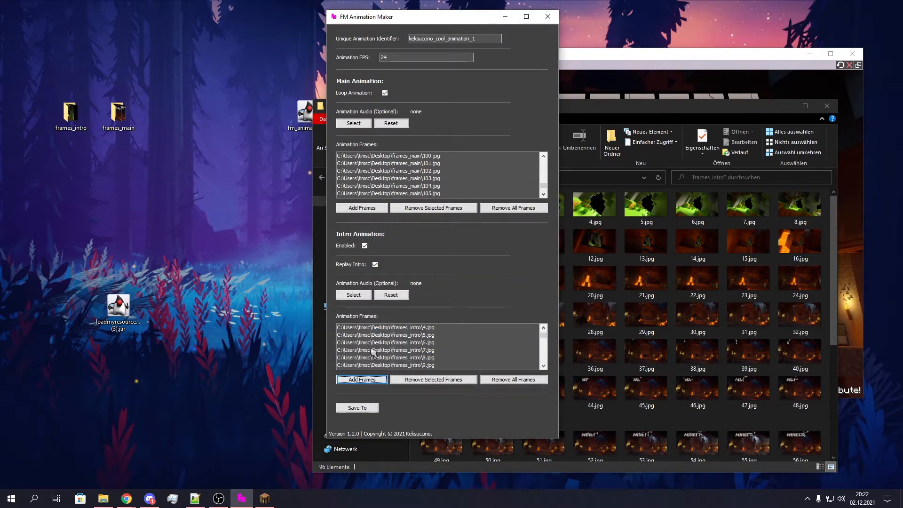
scroll(413, 343, down, 11)
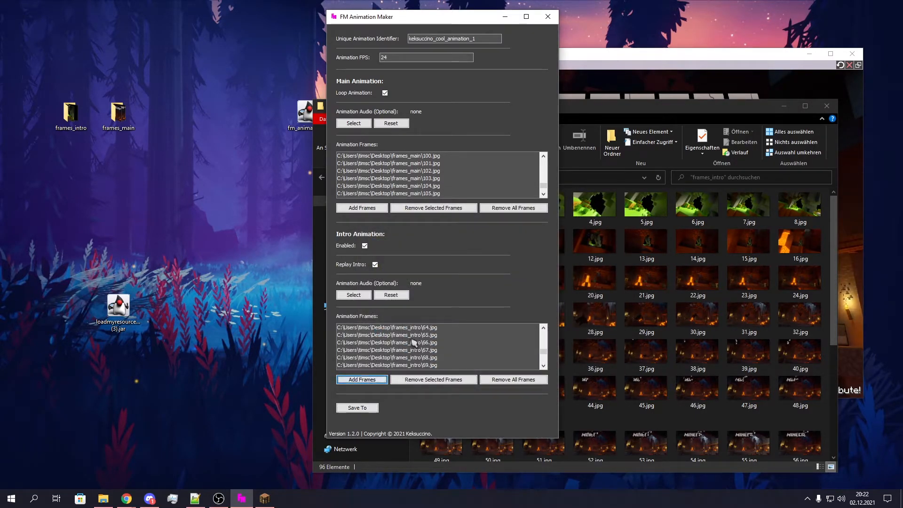
scroll(414, 343, up, 7)
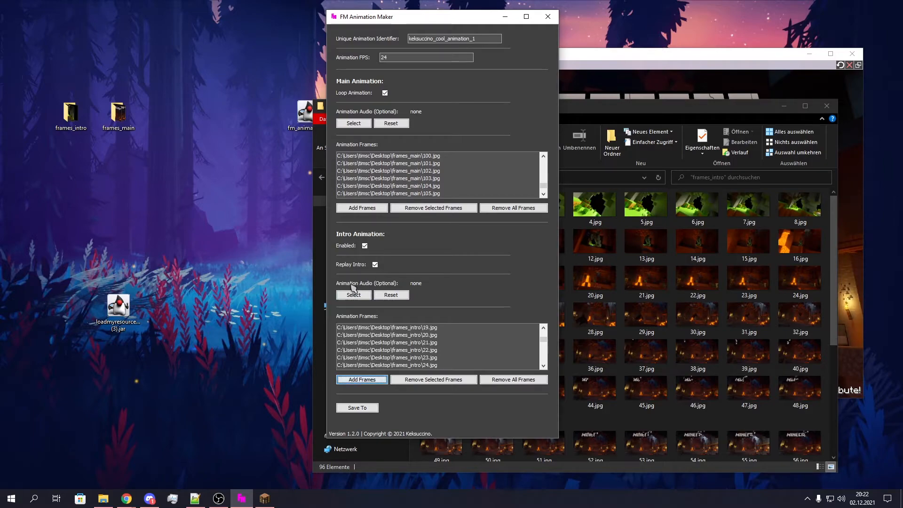
Reload FancyMenu in Minecraft to replay the intro, and turn the intro animation off and back on in FM Animation Maker.
click(652, 53)
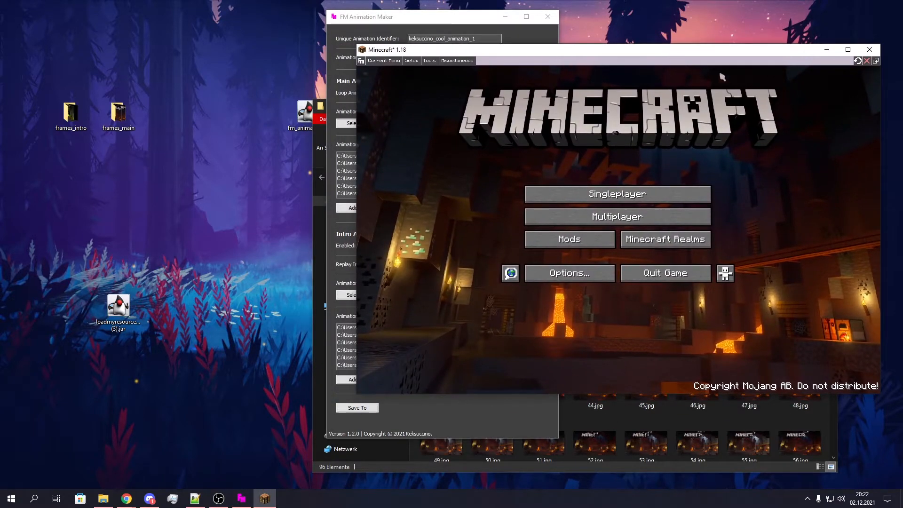
click(858, 61)
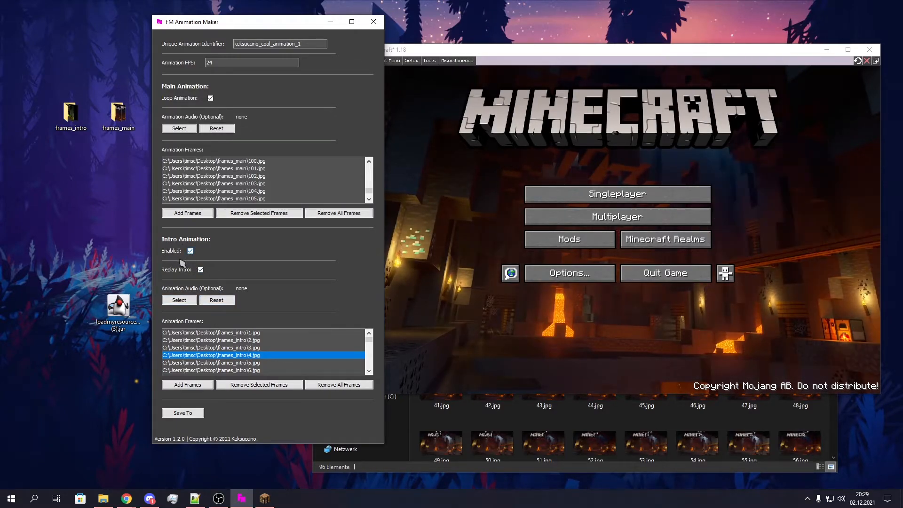
click(190, 252)
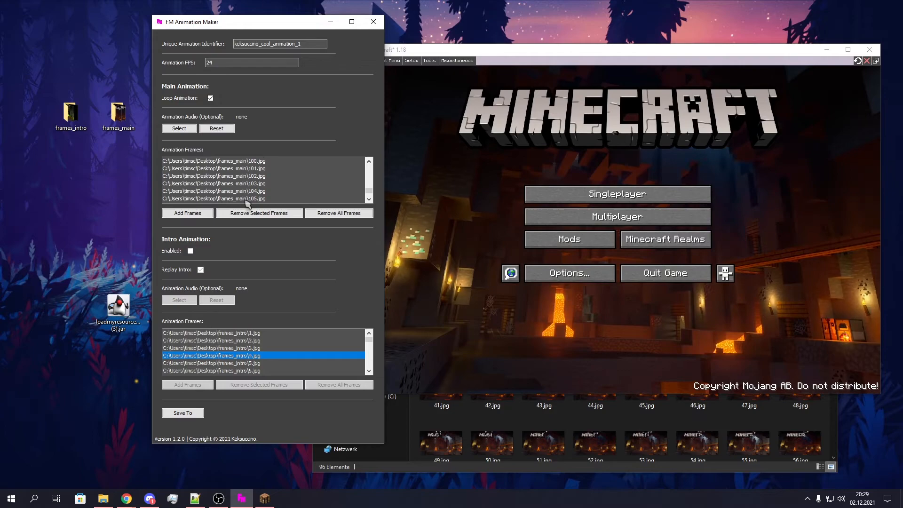
click(190, 251)
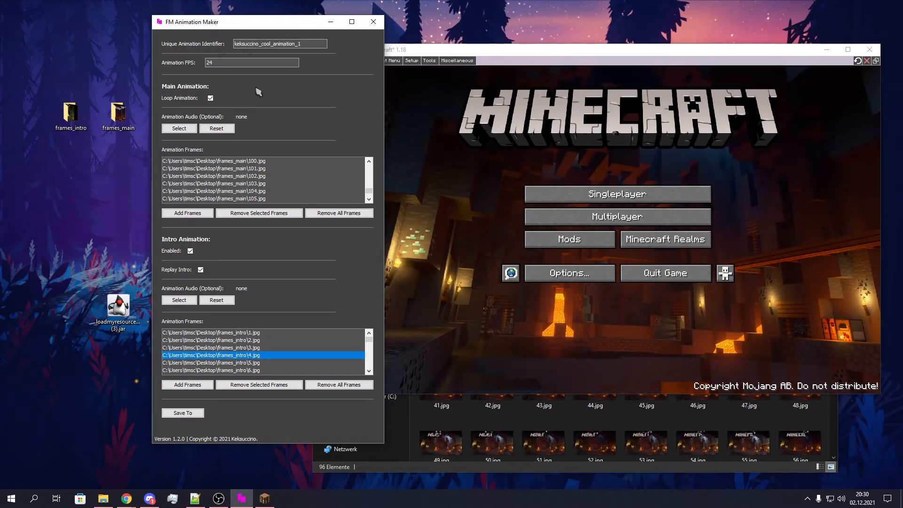
Save the animation pack keksuccino_cool_animation_1 to the Desktop.
click(183, 412)
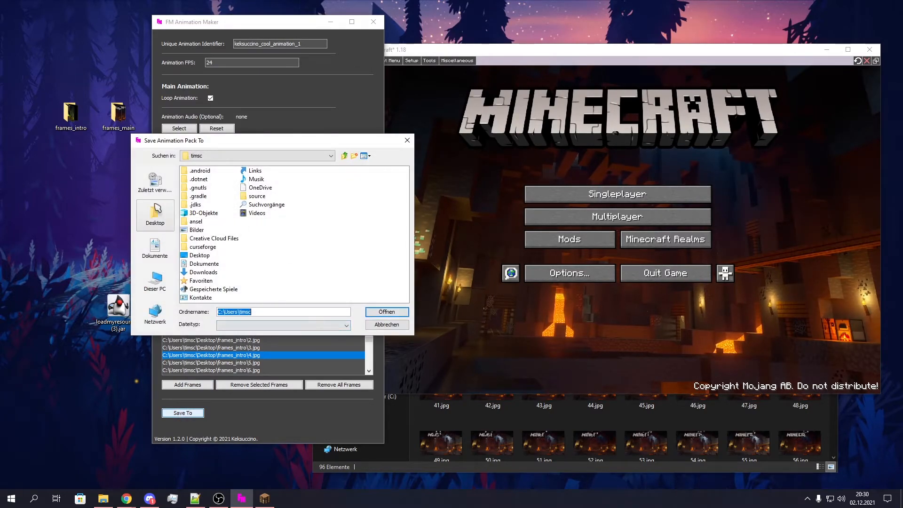
click(156, 219)
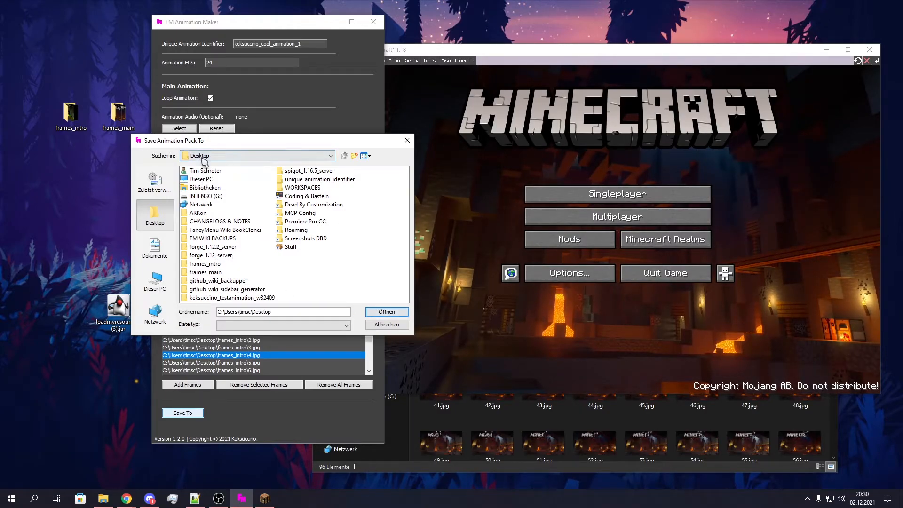
click(382, 312)
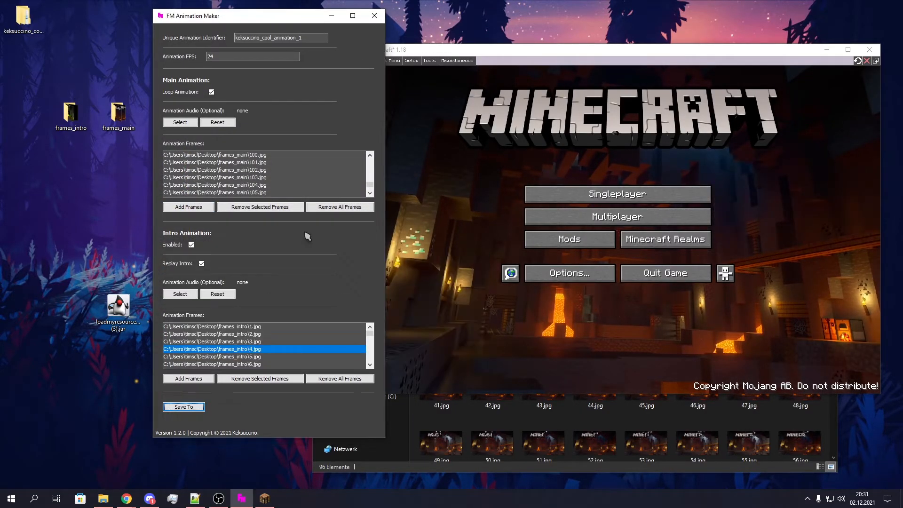
Open COPY_CONTENT_TO_MINECRAFT_FOLDER inside the saved keksuccino_cool_animation_1 folder and select its config and resources folders.
double_click(23, 20)
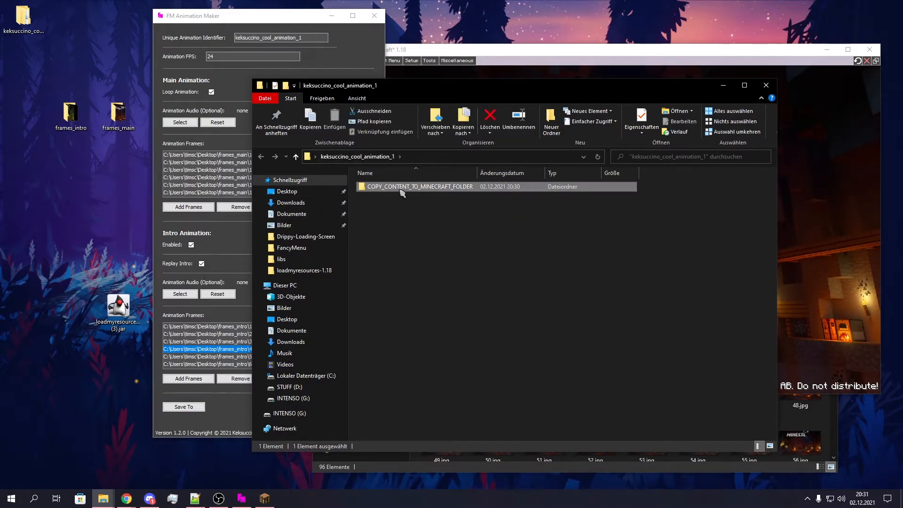
double_click(401, 188)
drag(386, 217, 374, 186)
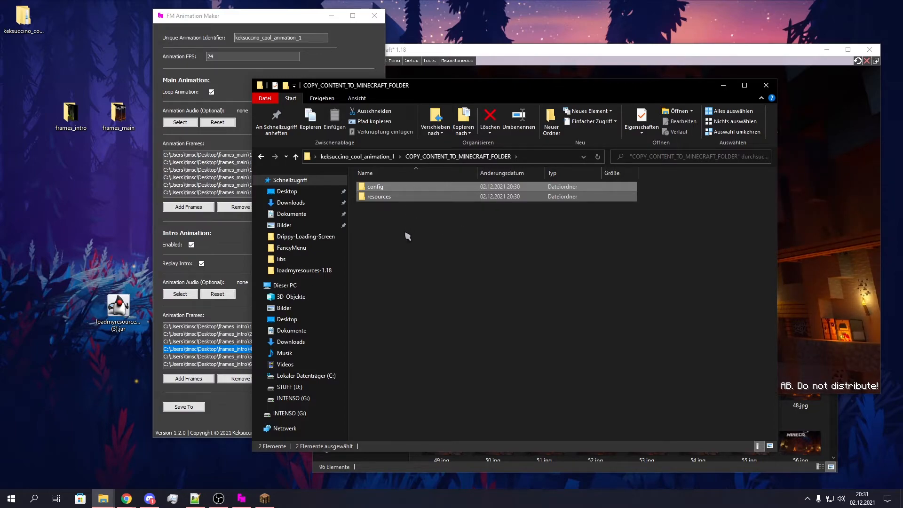
drag(475, 91, 261, 92)
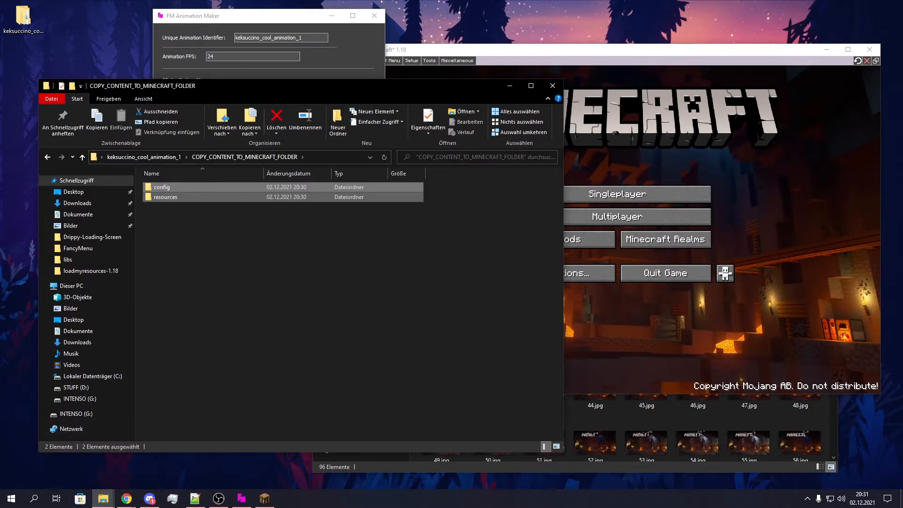
Open the .minecraft folder under AppData Roaming in a second window beside the exported pack contents.
key(super+r)
key(Return)
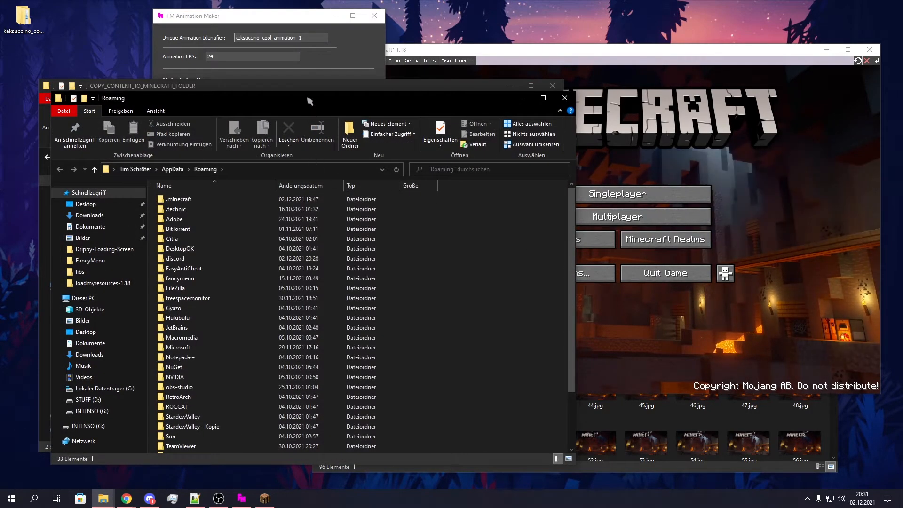
drag(309, 92, 545, 63)
drag(456, 71, 689, 33)
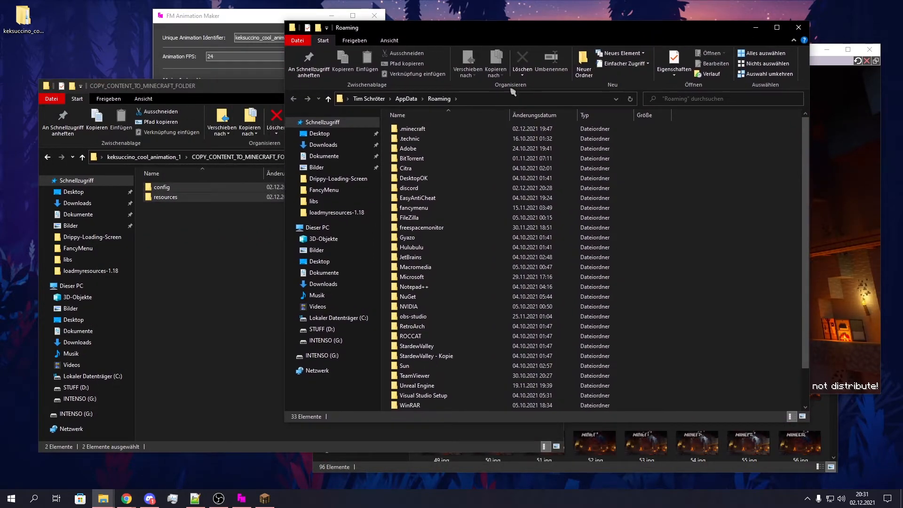
double_click(447, 129)
drag(500, 32, 566, 33)
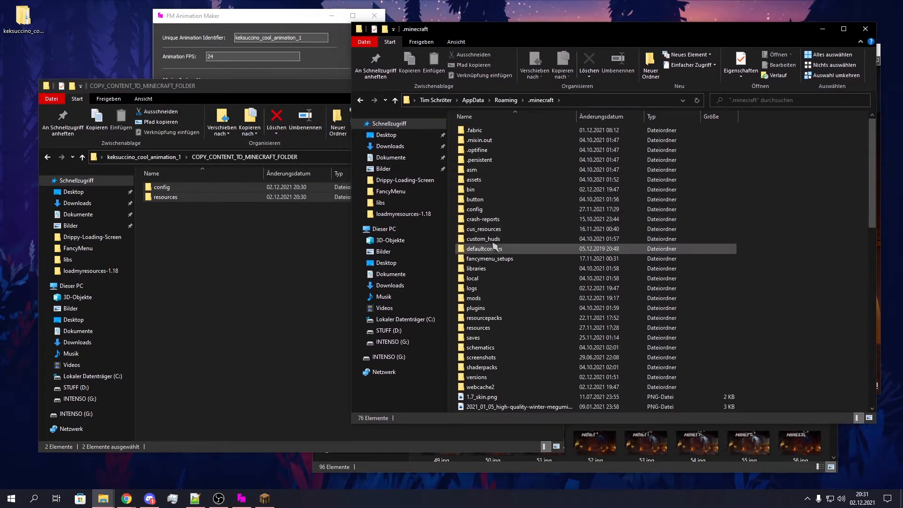
scroll(518, 263, down, 10)
scroll(530, 264, up, 10)
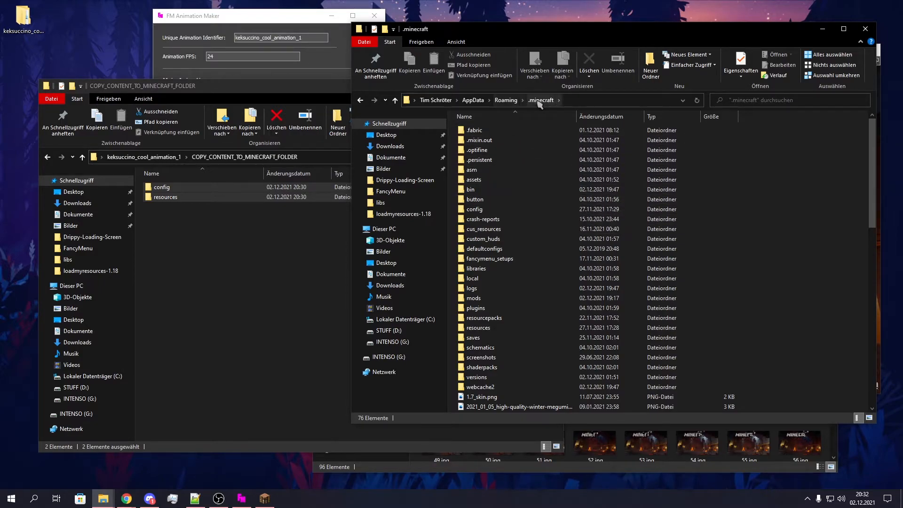
Move the config and resources folders from COPY_CONTENT_TO_MINECRAFT_FOLDER into the .minecraft folder.
mouse_move(585, 32)
mouse_down()
mouse_move(599, 21)
mouse_move(582, 33)
mouse_up()
click(199, 243)
drag(179, 218, 789, 251)
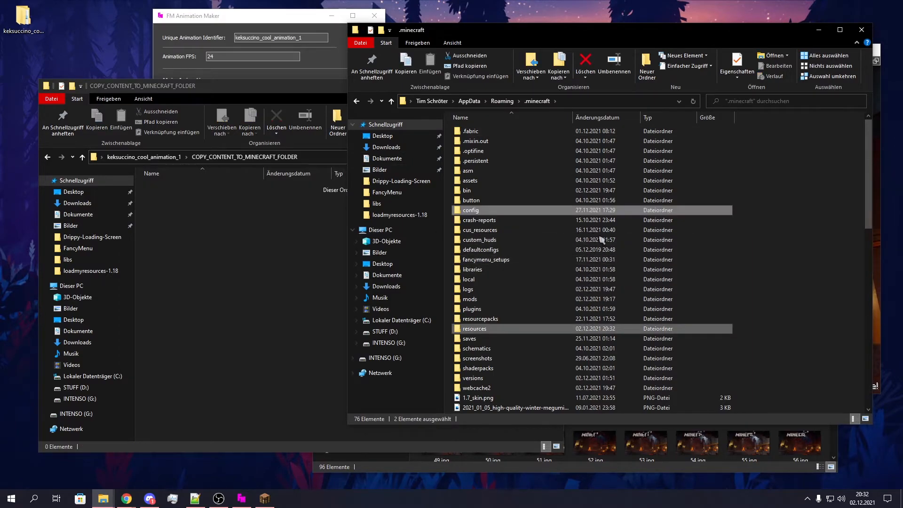
click(772, 252)
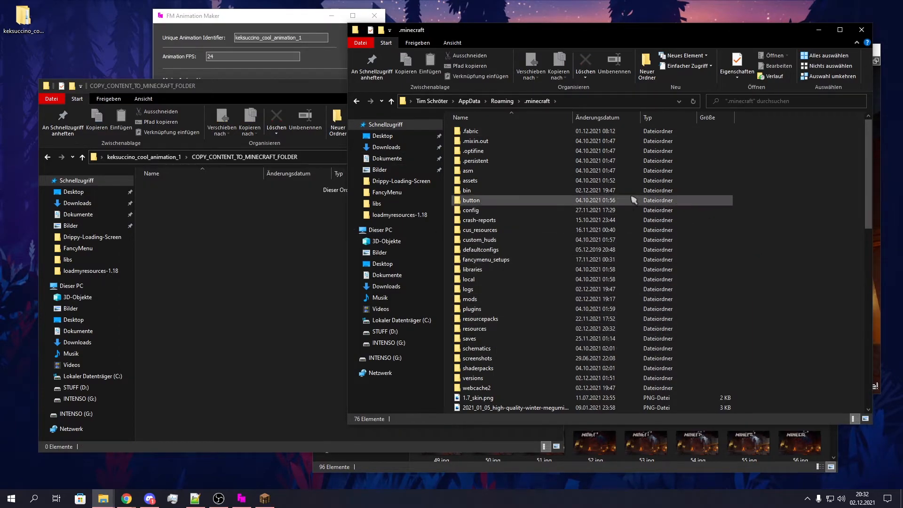
Put away the exported pack, .minecraft and FM Animation Maker windows to return to the Minecraft title screen.
click(262, 252)
drag(456, 88, 459, 102)
click(519, 104)
drag(816, 32, 769, 49)
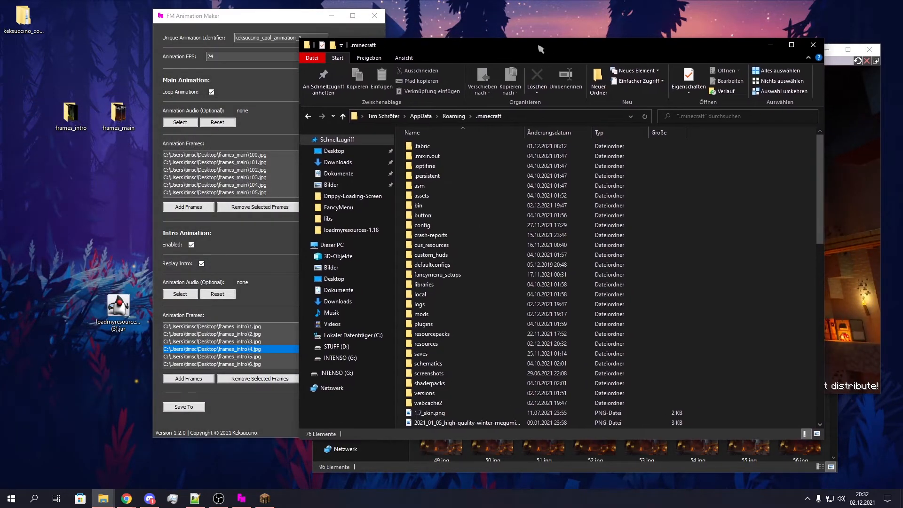
click(771, 47)
drag(291, 19, 231, 20)
click(276, 20)
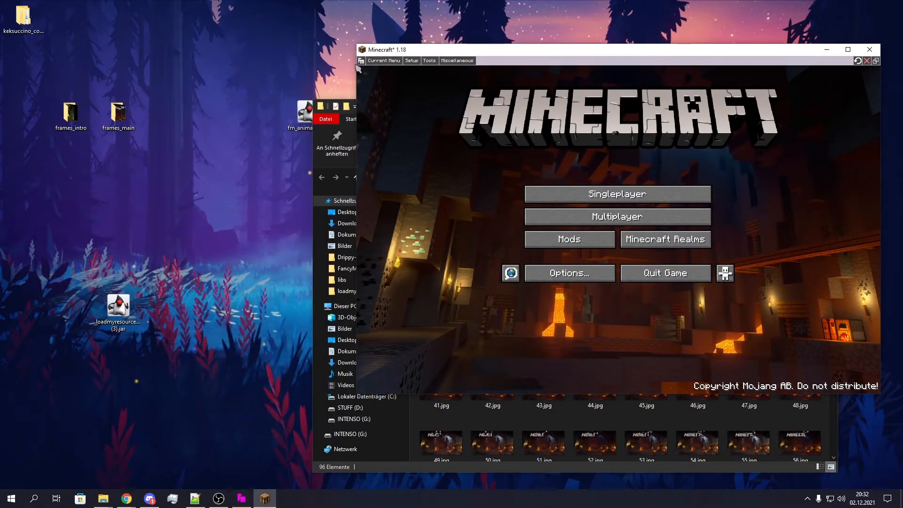
Reposition the Minecraft window, close the frames_intro folder window and quit Minecraft so it can be restarted.
drag(720, 51, 665, 36)
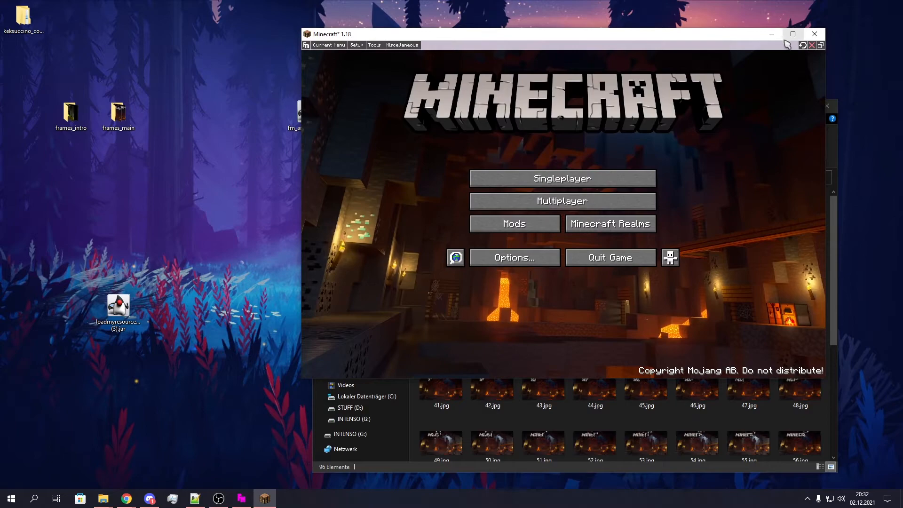
drag(568, 38, 499, 35)
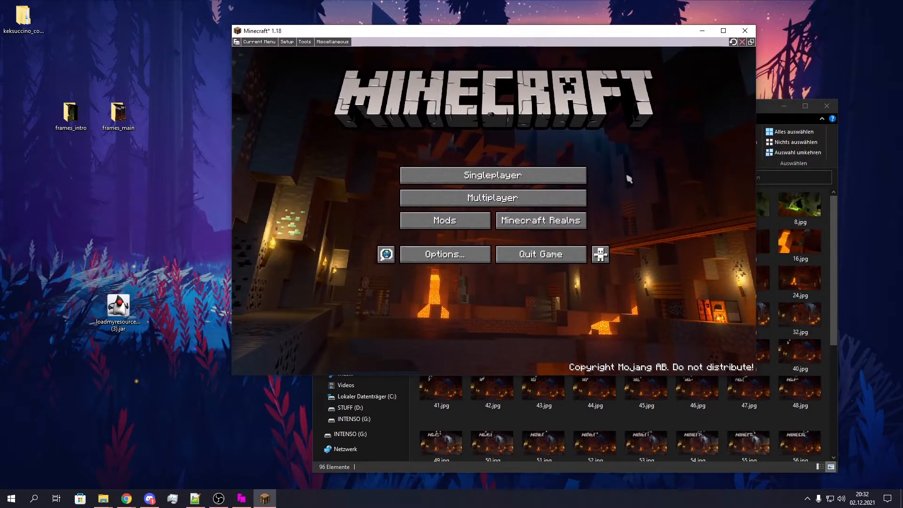
click(783, 132)
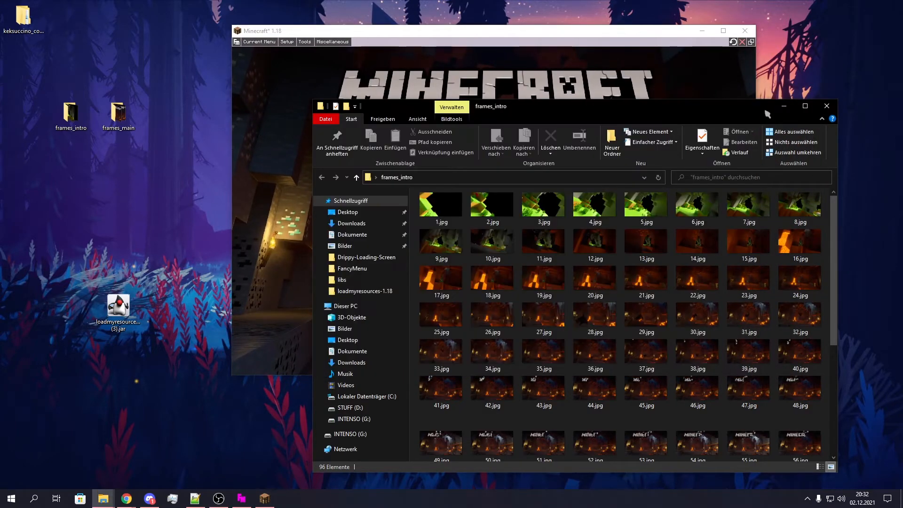
click(826, 106)
drag(614, 30, 659, 24)
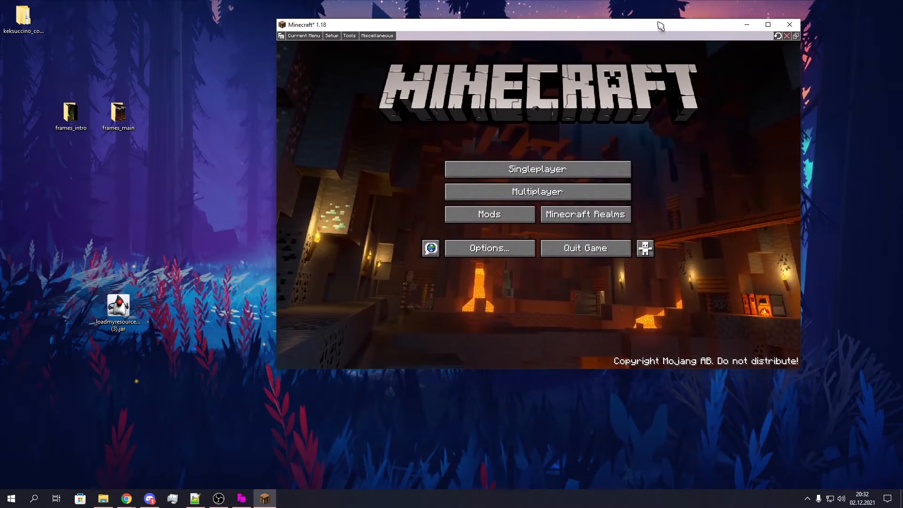
click(787, 35)
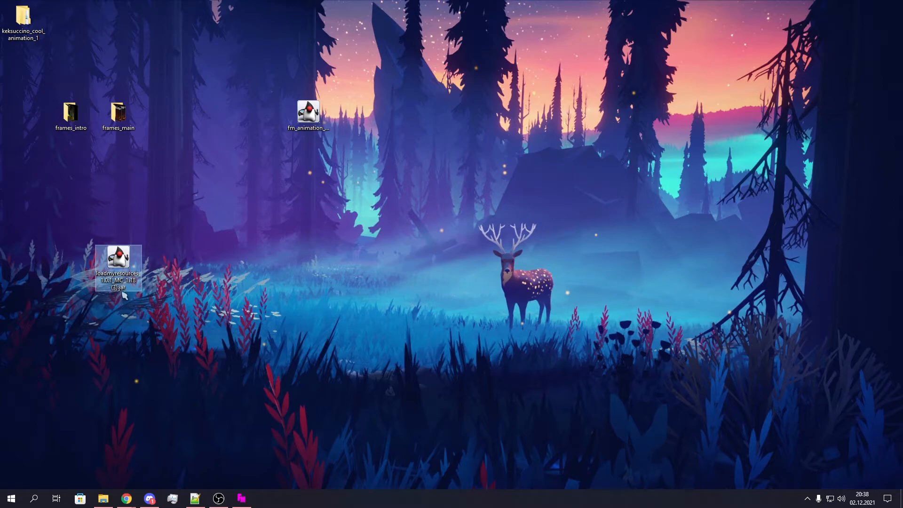
Bring up the .minecraft folder window and open its mods folder to view the installed mods.
click(103, 498)
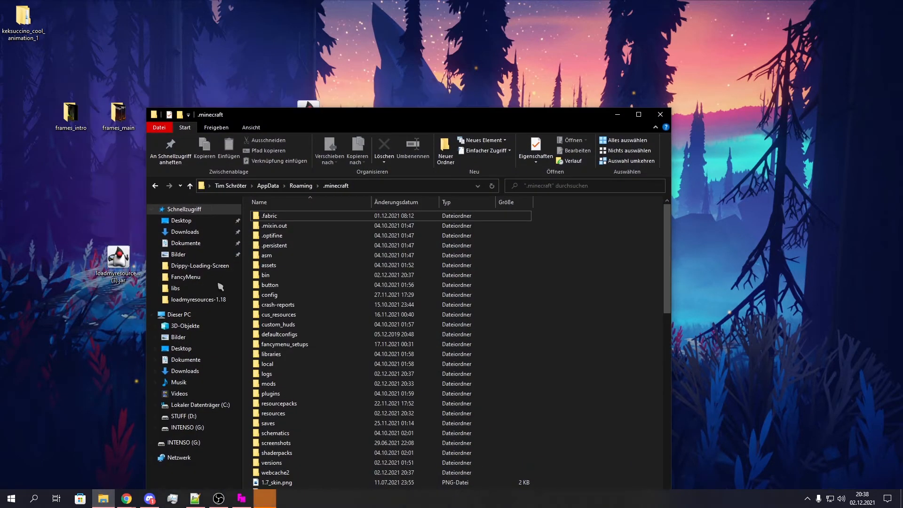
drag(363, 114, 529, 56)
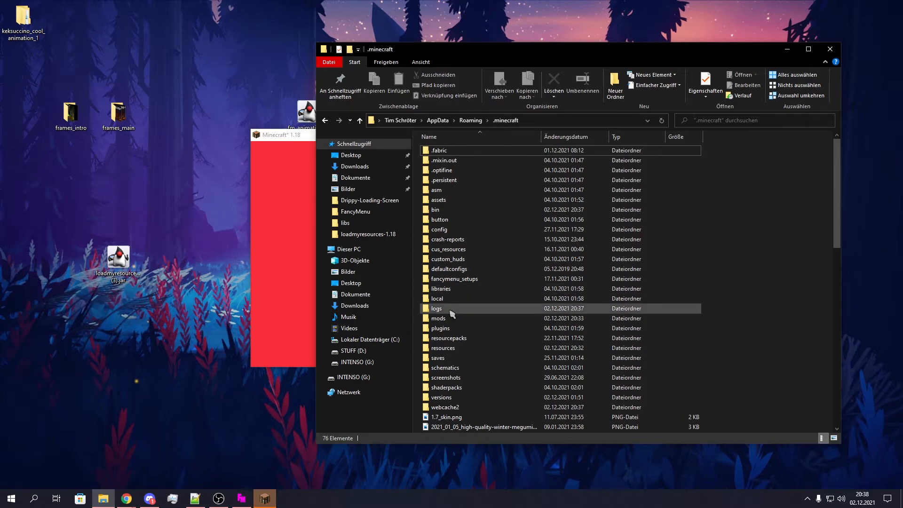
double_click(438, 318)
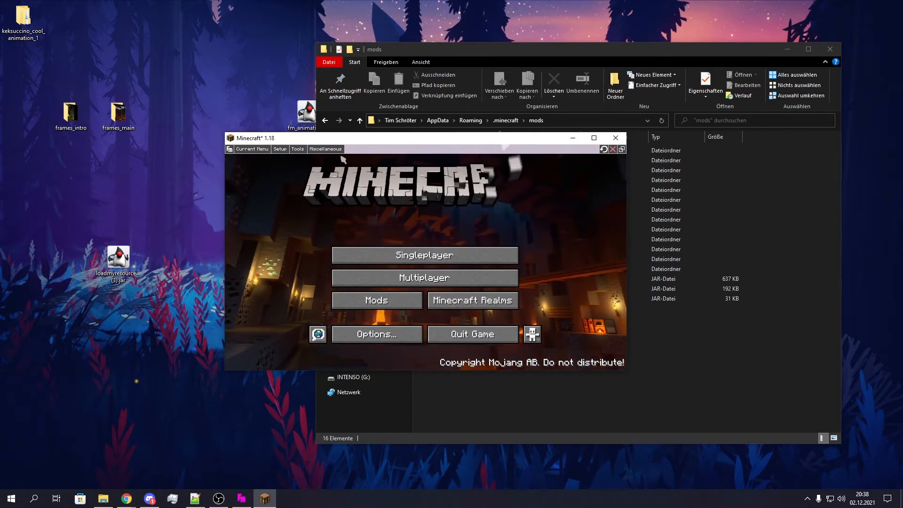
Enlarge and reposition the restarted Minecraft window and put away the mods folder window.
drag(250, 154, 226, 88)
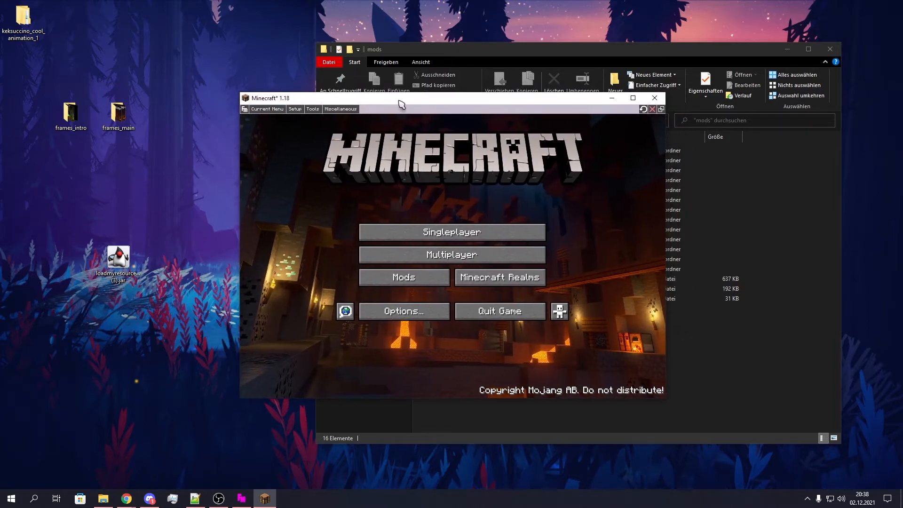
click(784, 54)
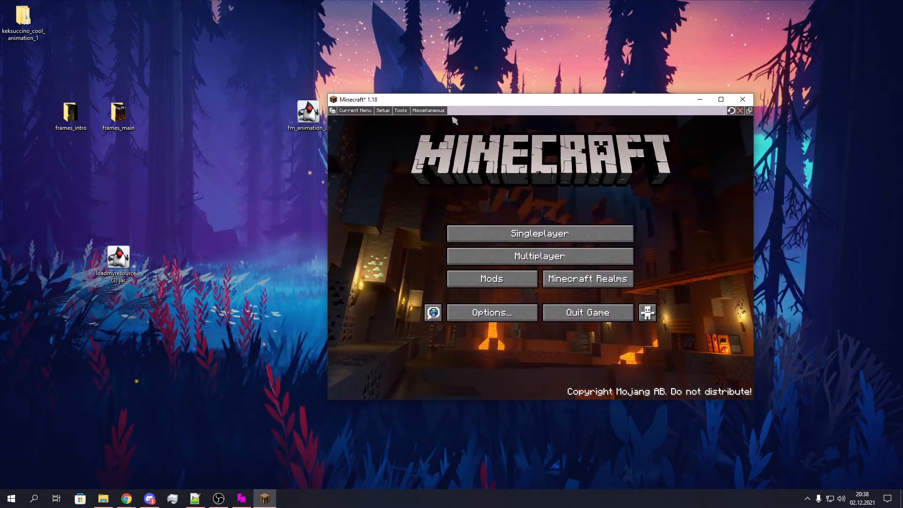
drag(328, 93, 260, 70)
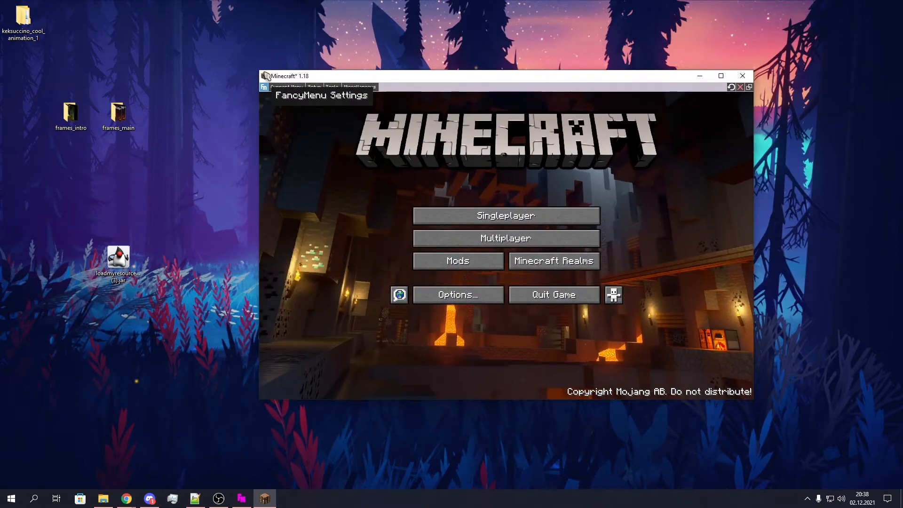
drag(361, 79, 371, 80)
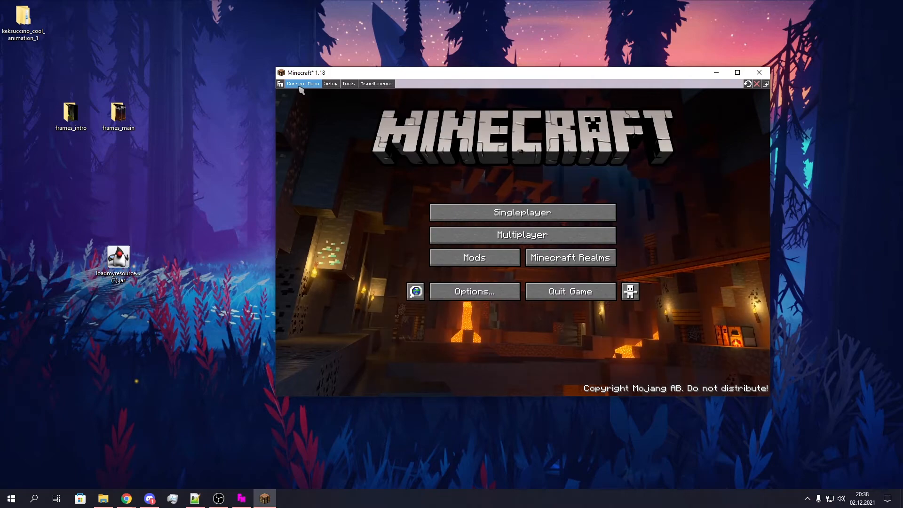
Open the existing ani_background_mainmenu layout of the title screen for editing in FancyMenu.
click(299, 85)
click(308, 102)
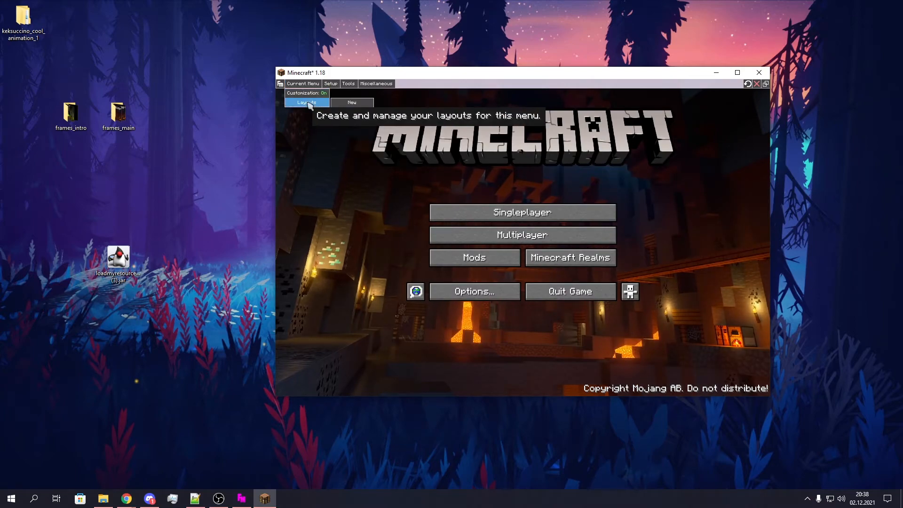
click(361, 113)
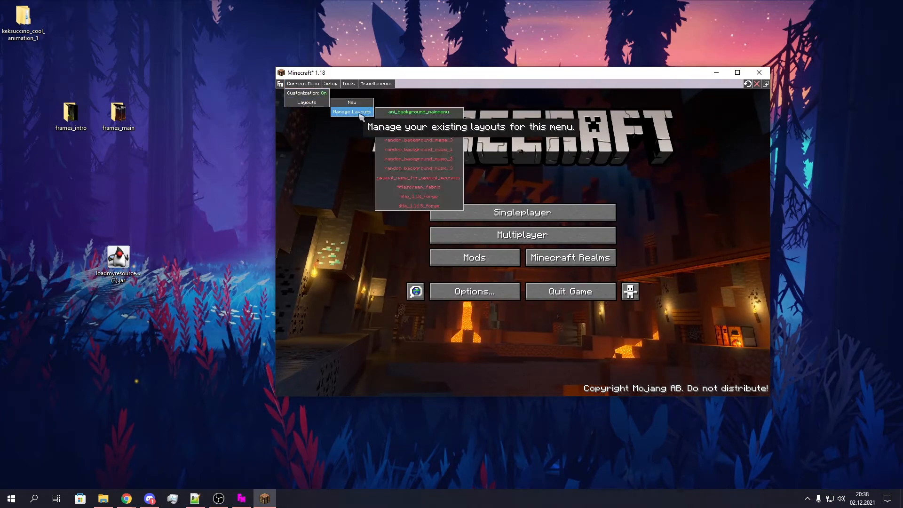
click(419, 112)
click(490, 122)
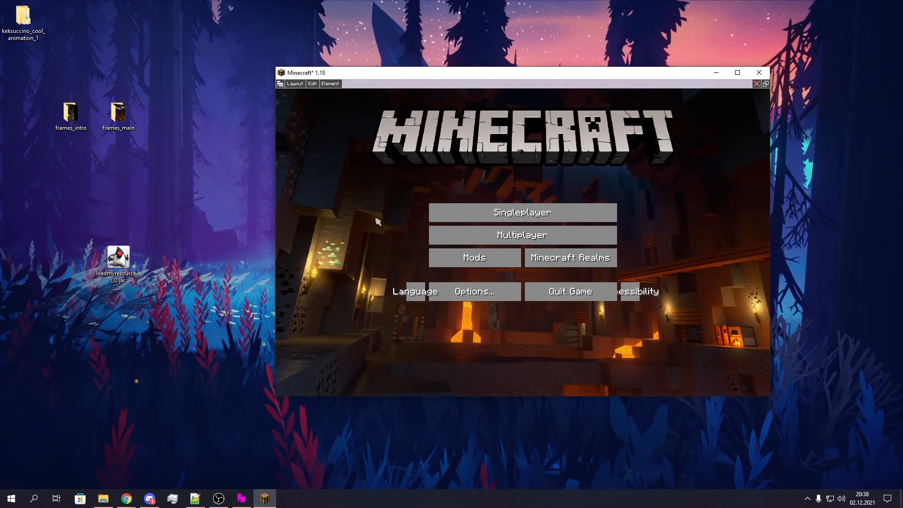
Set the layout's background to the animation keksuccino_cool_animation_1 from the Background Animations type.
right_click(350, 188)
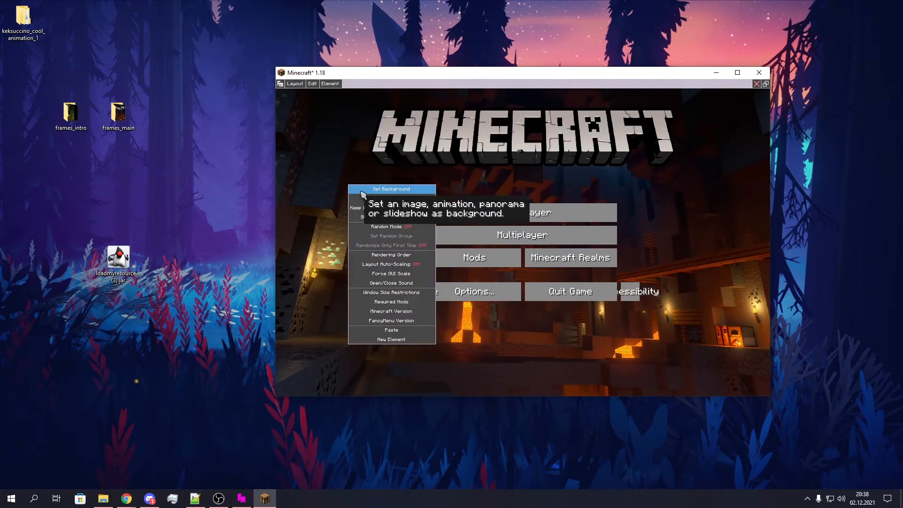
click(389, 190)
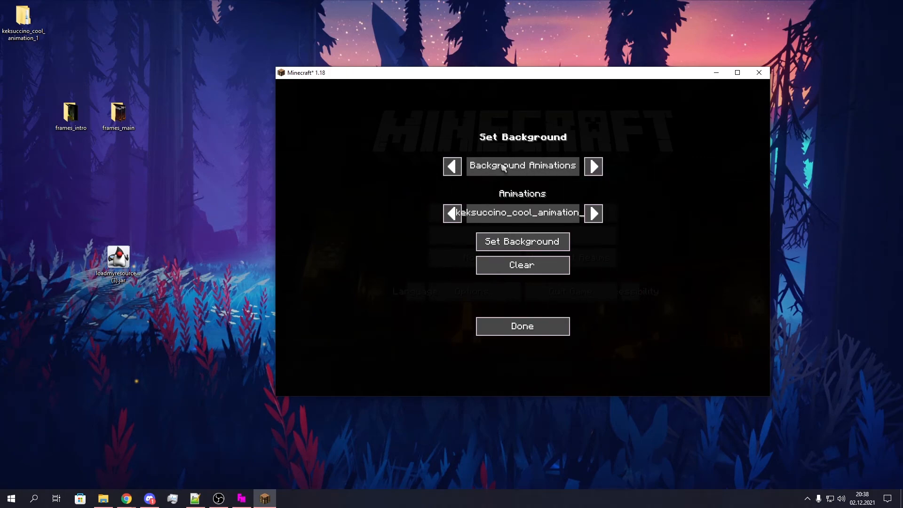
click(593, 167)
click(594, 167)
click(452, 166)
click(452, 166)
click(593, 213)
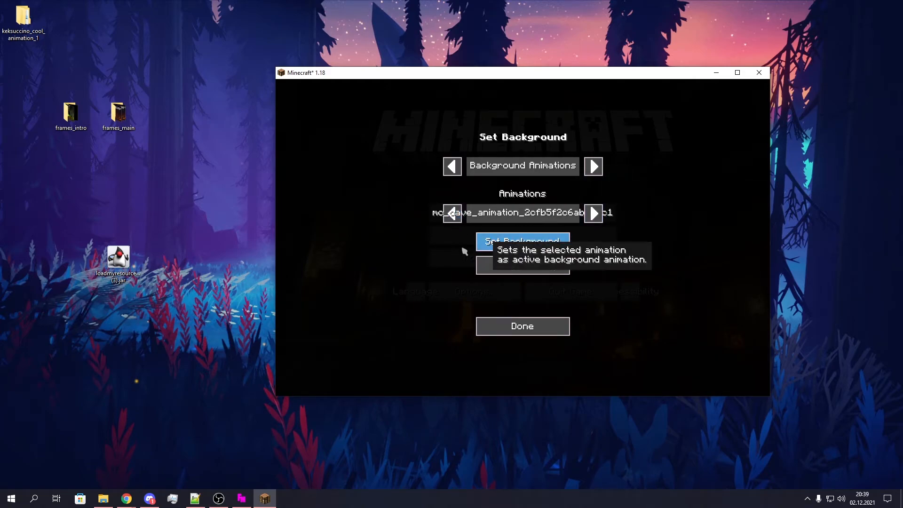
click(451, 214)
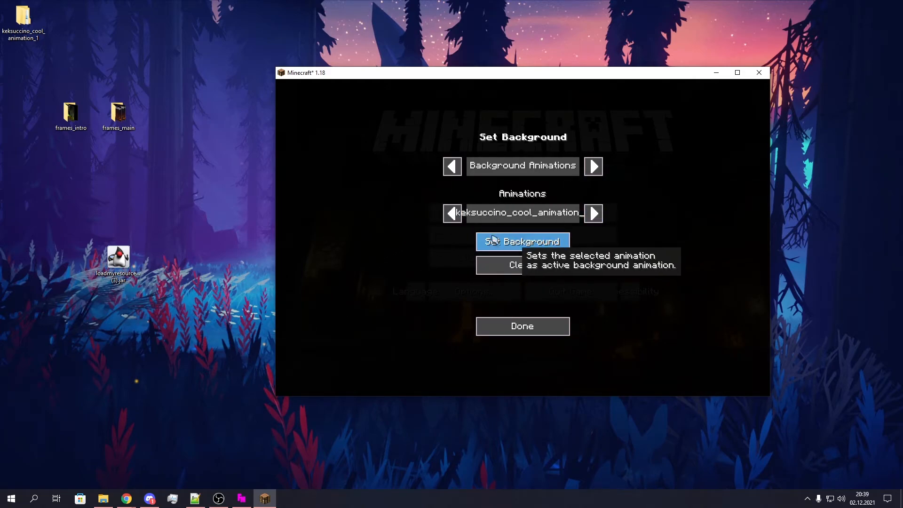
click(502, 243)
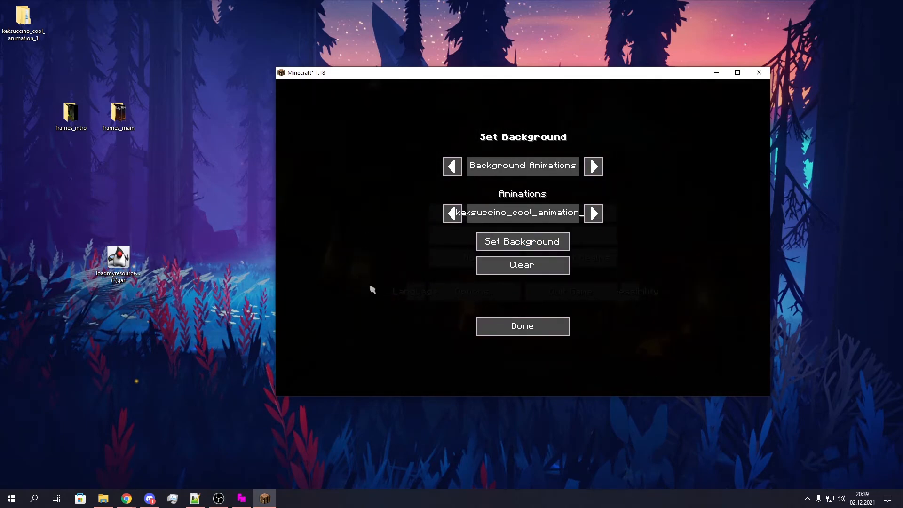
click(523, 326)
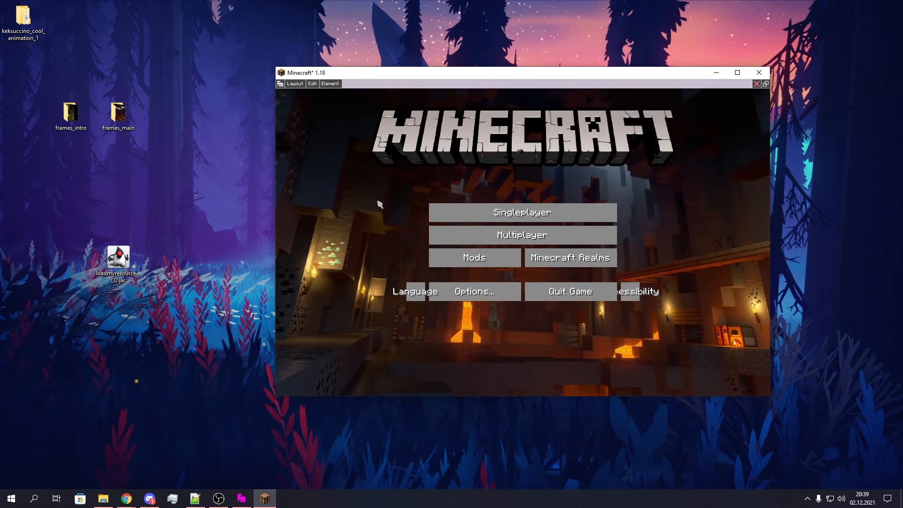
Save the edited title screen layout and exit the layout editor.
drag(369, 75, 345, 66)
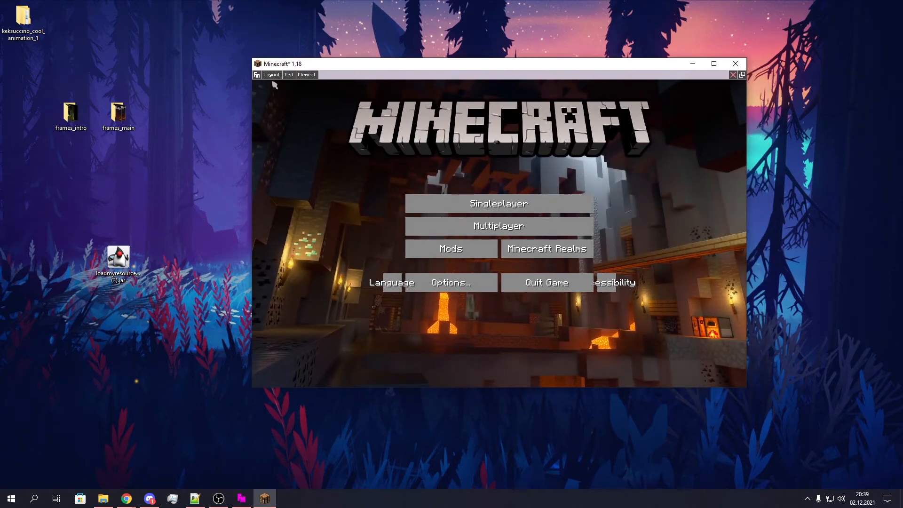
click(271, 75)
click(276, 103)
click(272, 75)
click(276, 121)
click(276, 131)
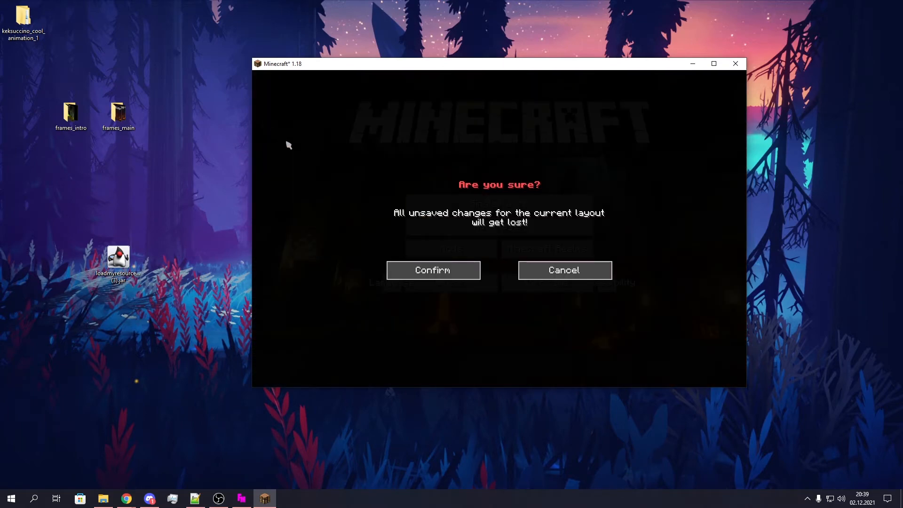
click(401, 268)
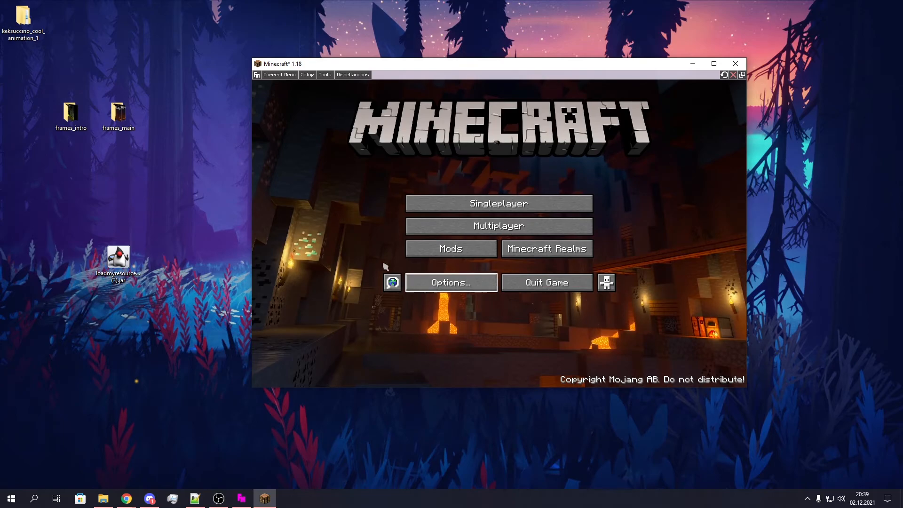
Open Minecraft's Options screen and return to the title screen to view the animated background.
click(443, 287)
click(453, 294)
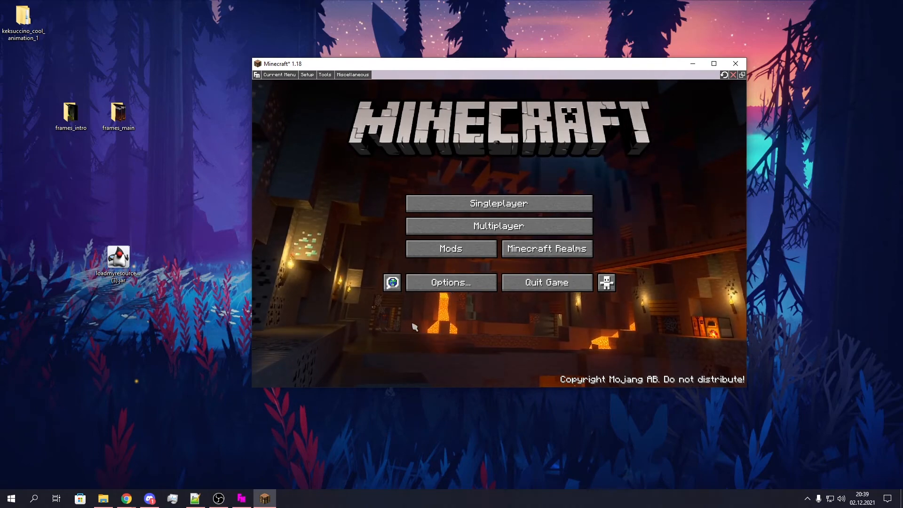
Bring up FM Animation Maker and arrange it side by side with the Minecraft window.
click(241, 498)
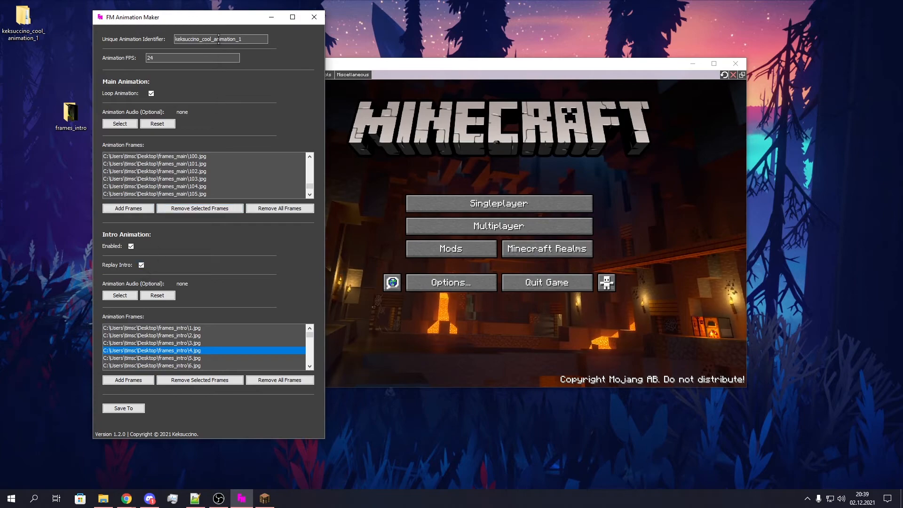
drag(214, 21, 216, 32)
drag(405, 68, 475, 63)
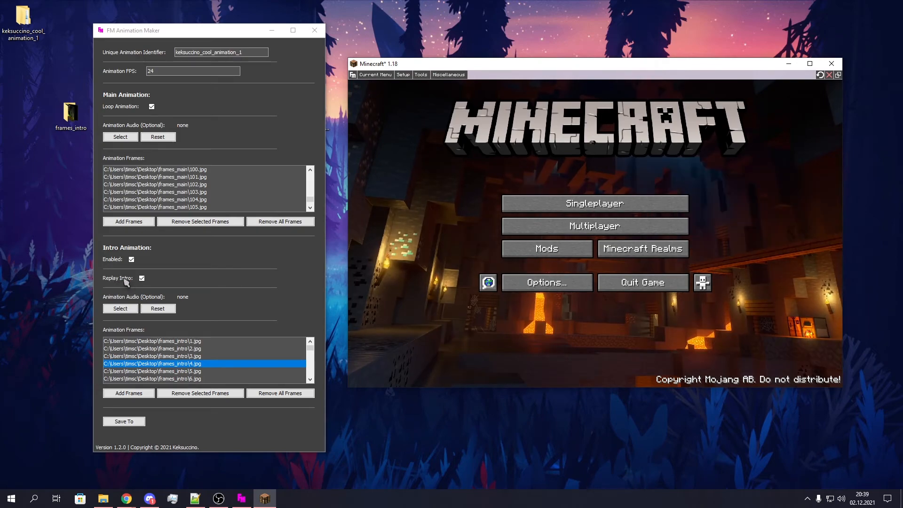
Test the Replay Intro setting by repeatedly entering the Options screen and returning to the title screen.
click(535, 284)
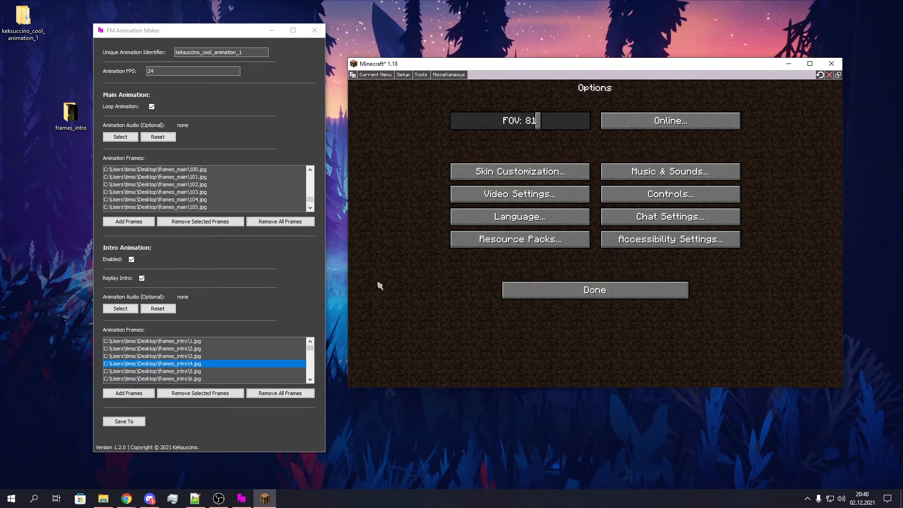
click(566, 293)
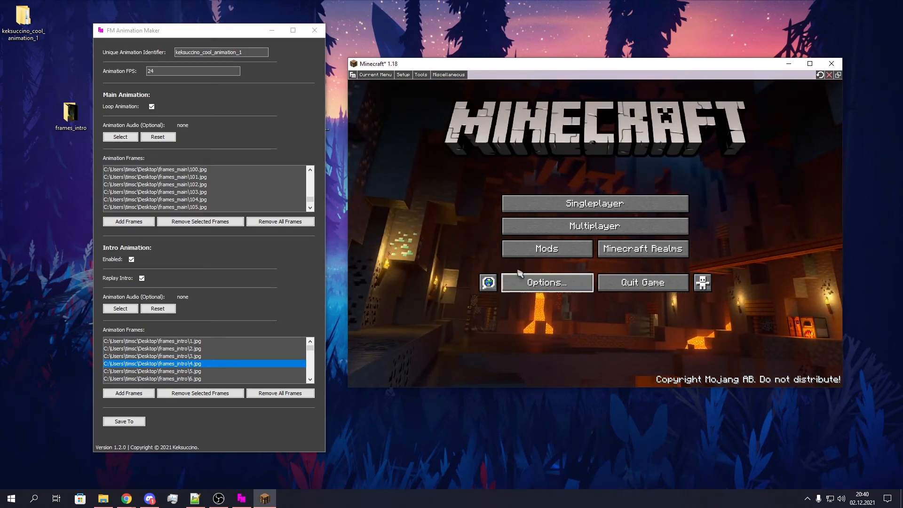
click(507, 287)
click(506, 295)
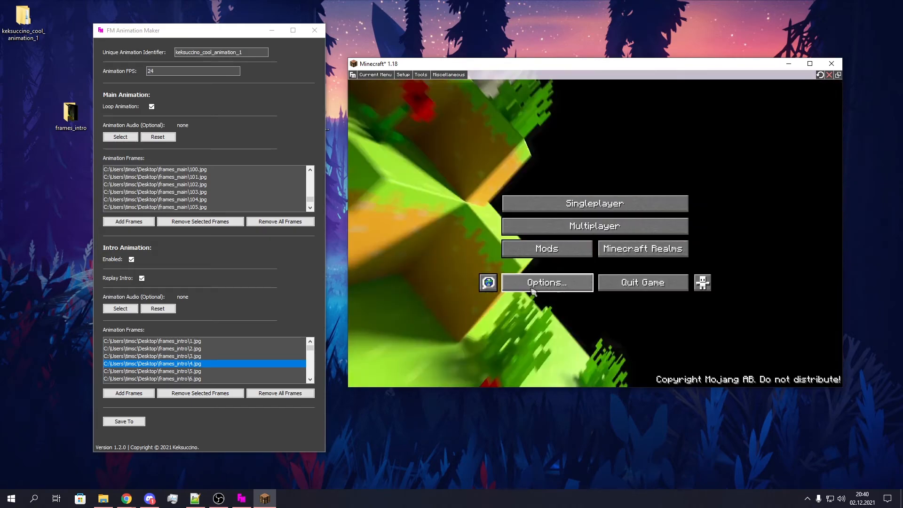
click(517, 286)
click(517, 287)
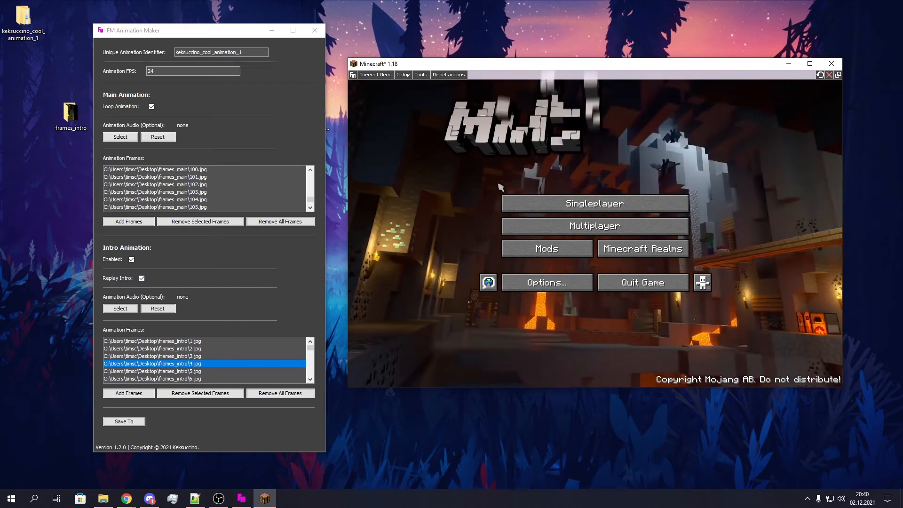
Open the ani_background_mainmenu layout of the title screen for editing in the layout editor.
click(375, 74)
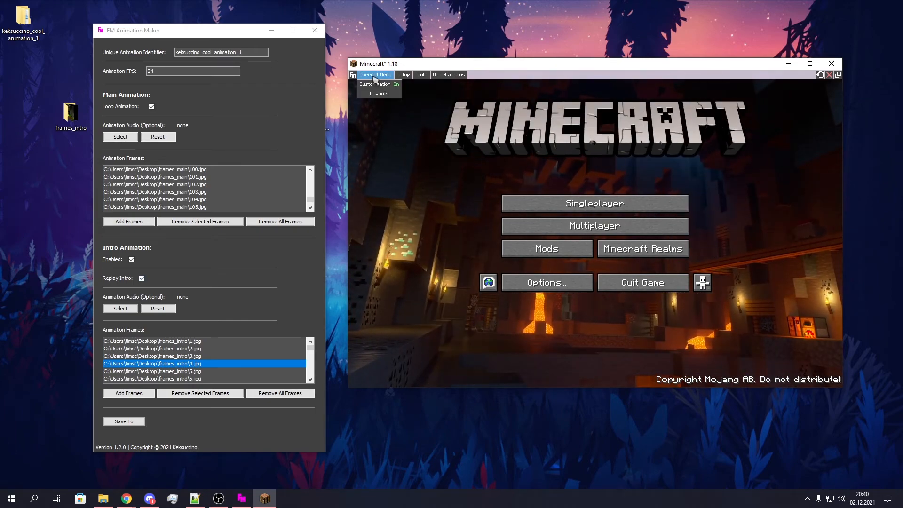
click(379, 93)
click(424, 103)
click(511, 103)
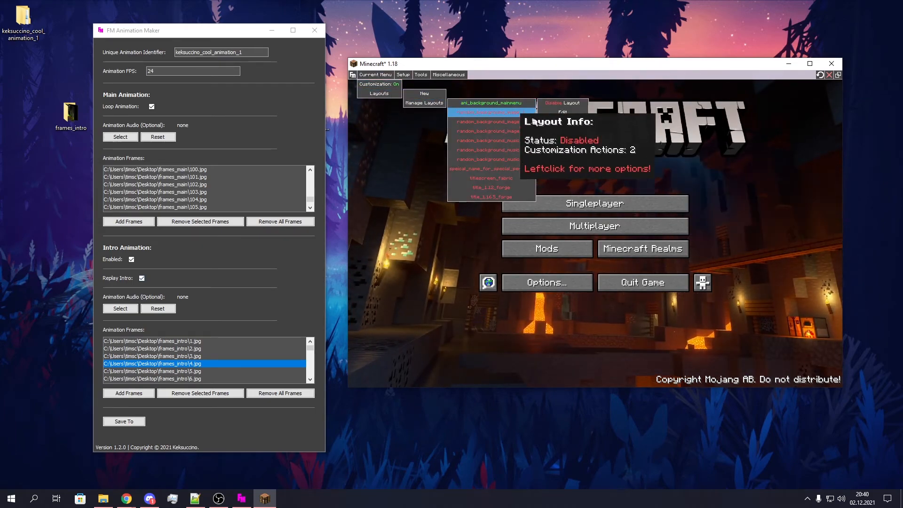
click(555, 113)
Set the layout's background to the mc_cave_animation background animation and close the background settings.
right_click(425, 132)
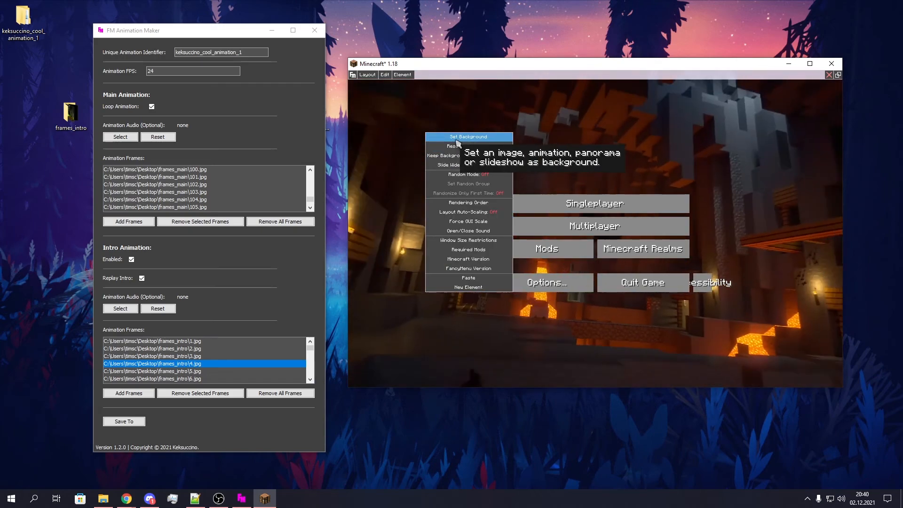
click(470, 137)
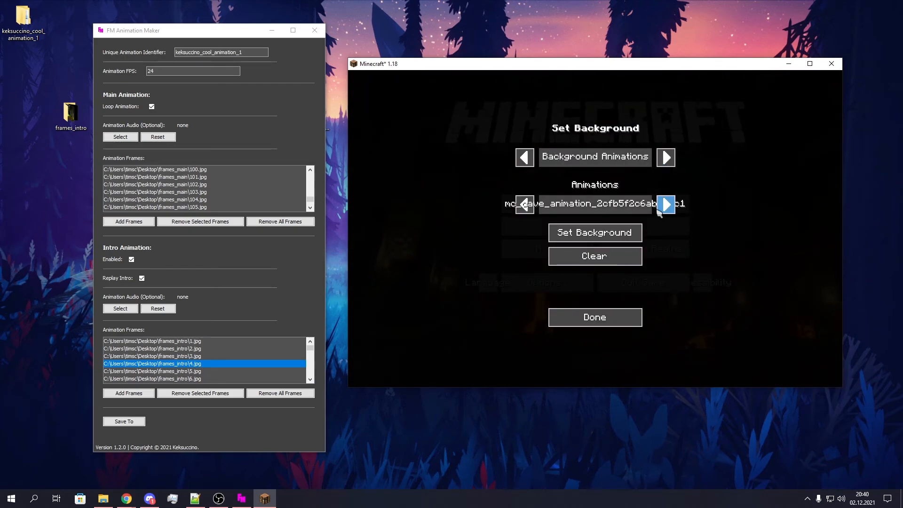
click(569, 232)
click(554, 317)
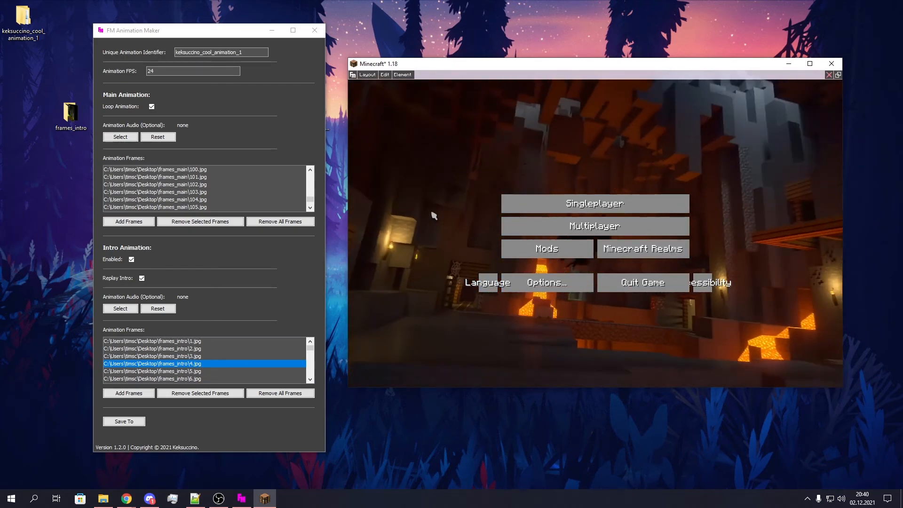
Save the layout with the mc_cave_animation background and leave the layout editor.
click(367, 74)
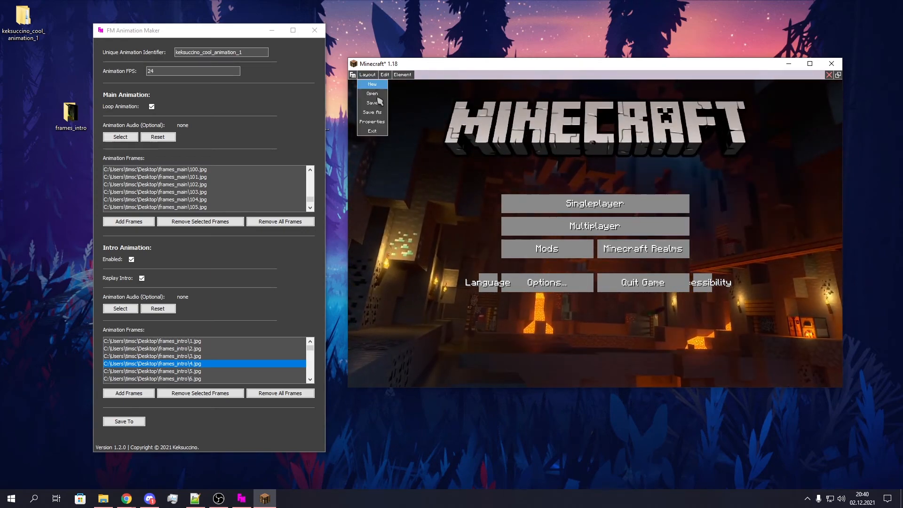
click(379, 94)
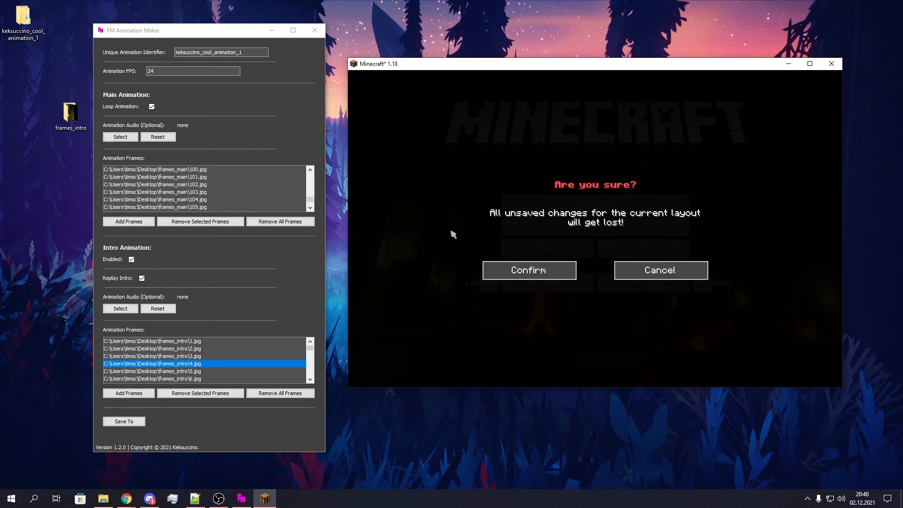
click(499, 275)
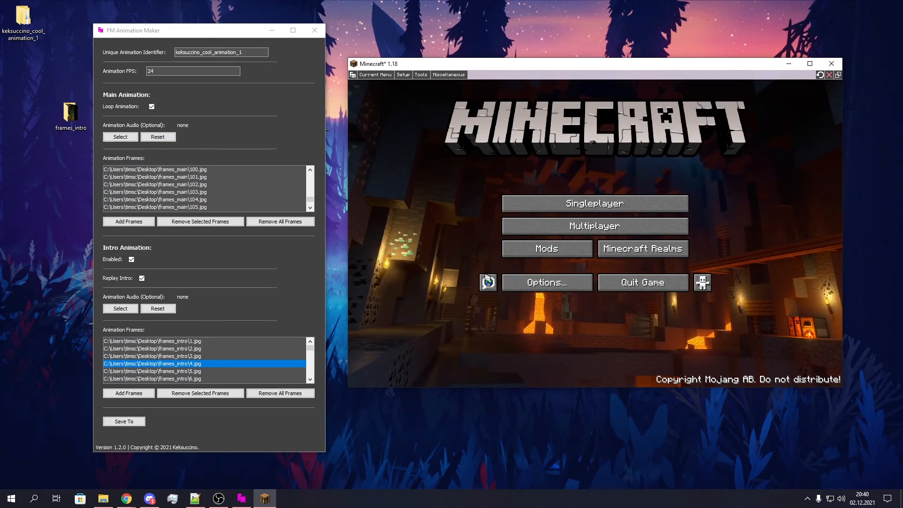
Enter the Options screen and return to the title screen twice to check whether the mc_cave_animation intro replays.
click(510, 282)
click(526, 287)
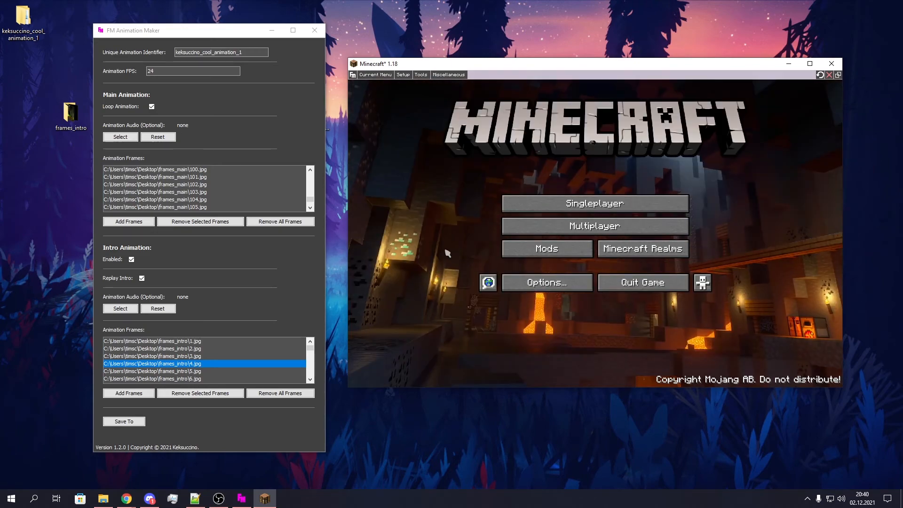
click(541, 282)
click(536, 288)
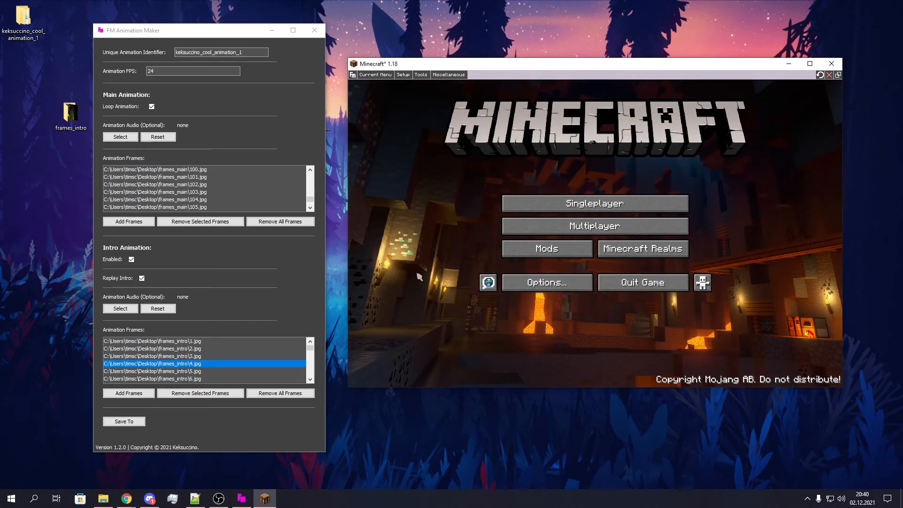
click(141, 278)
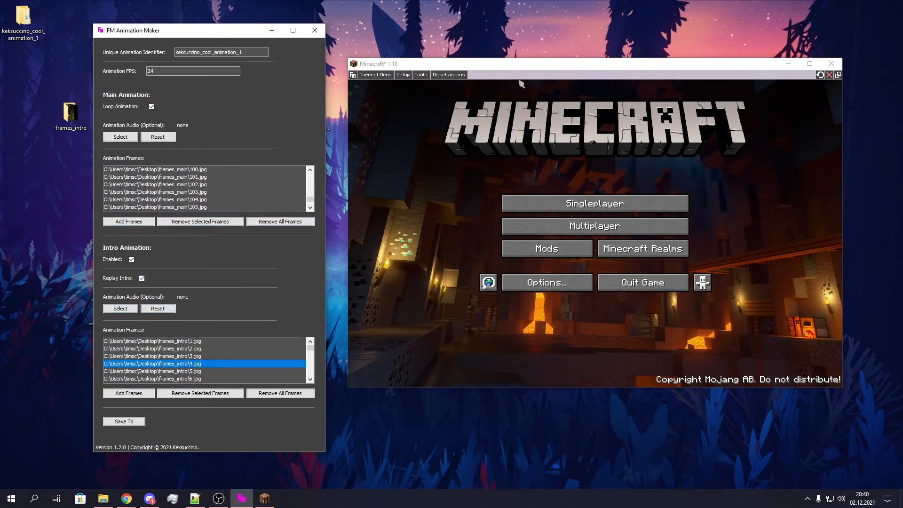
drag(529, 66, 541, 60)
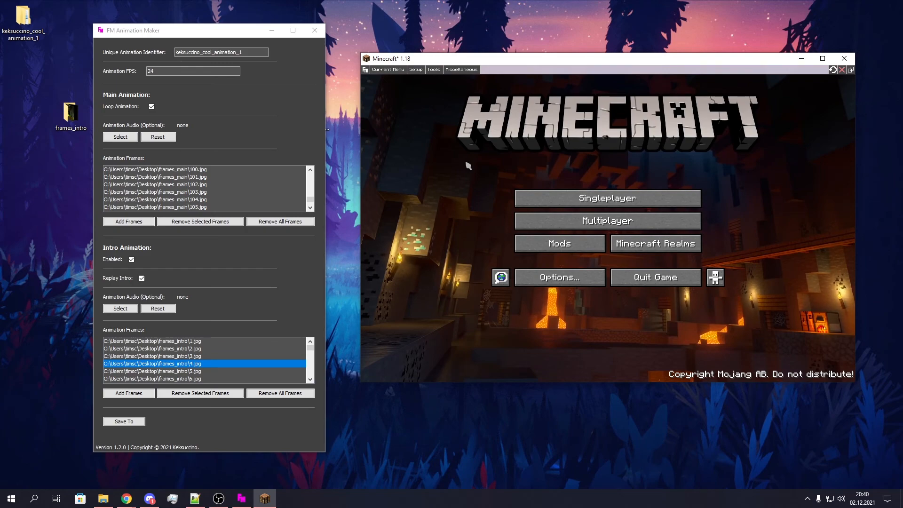
drag(548, 60, 520, 53)
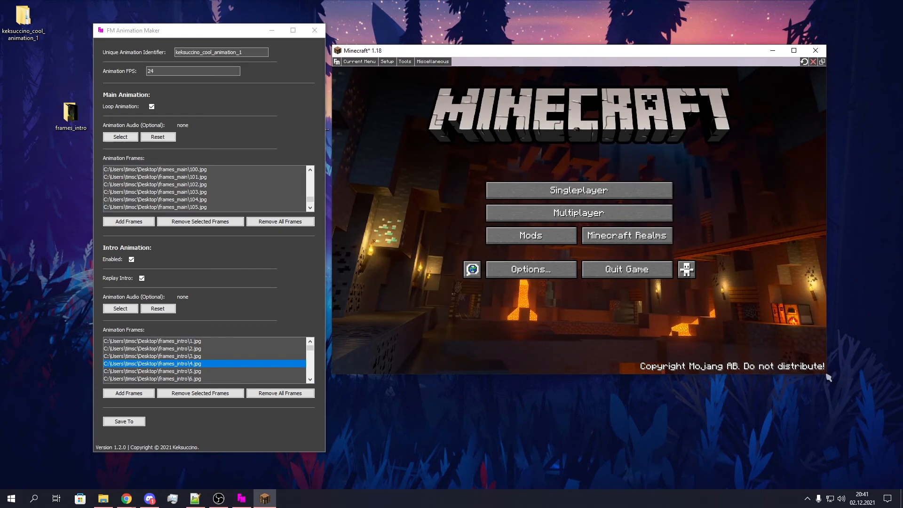
drag(828, 377, 876, 434)
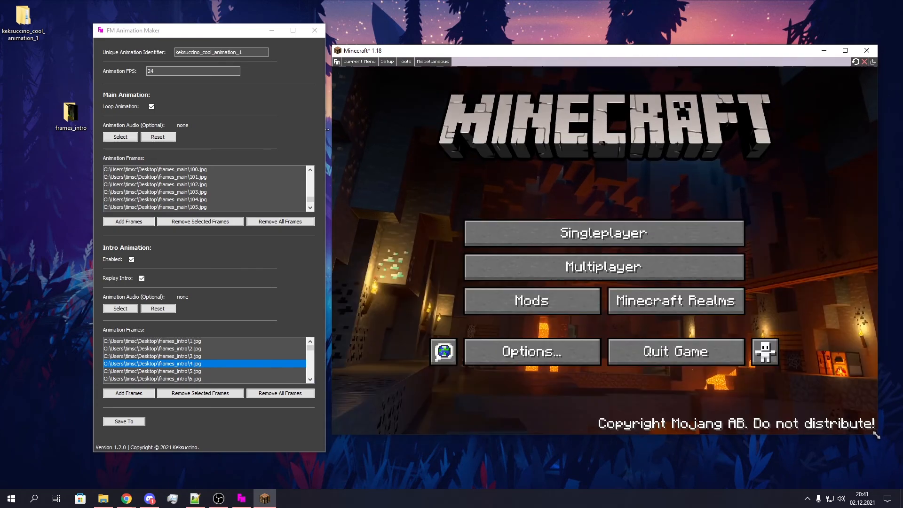
drag(556, 52, 556, 44)
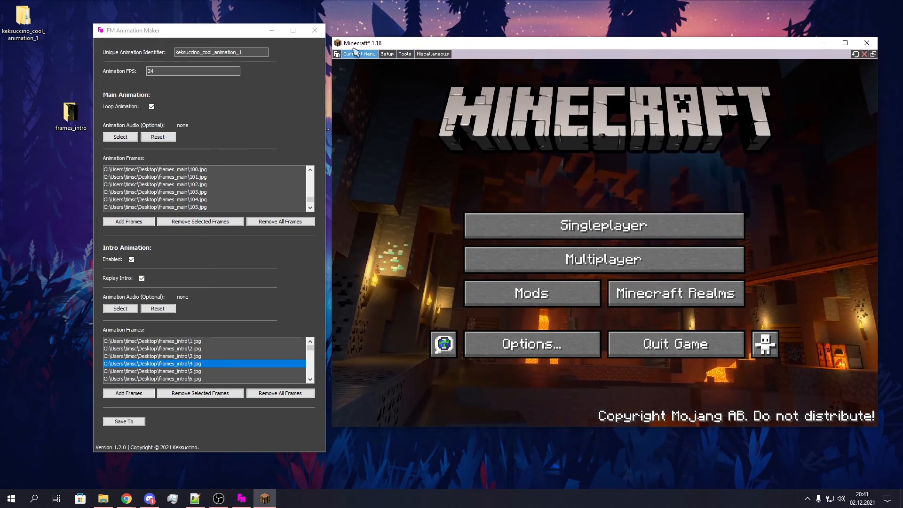
drag(328, 37, 391, 79)
drag(482, 89, 429, 64)
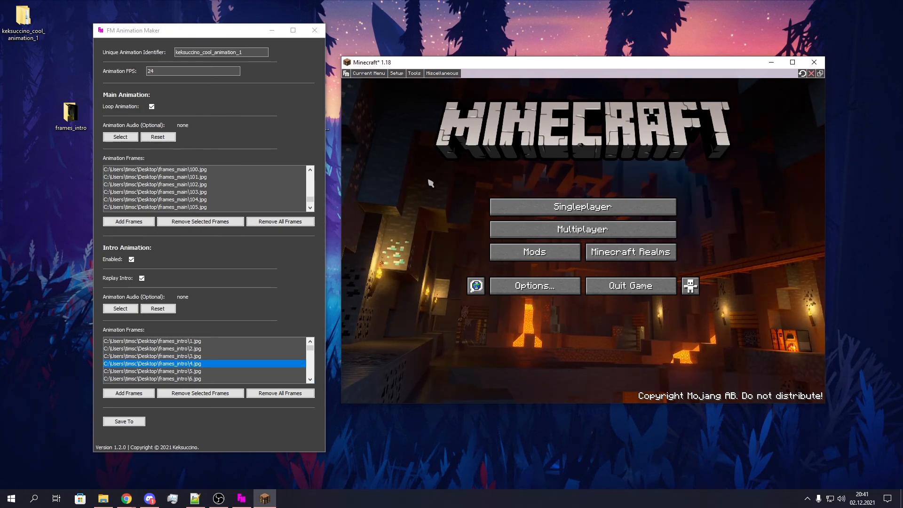
drag(486, 66, 480, 52)
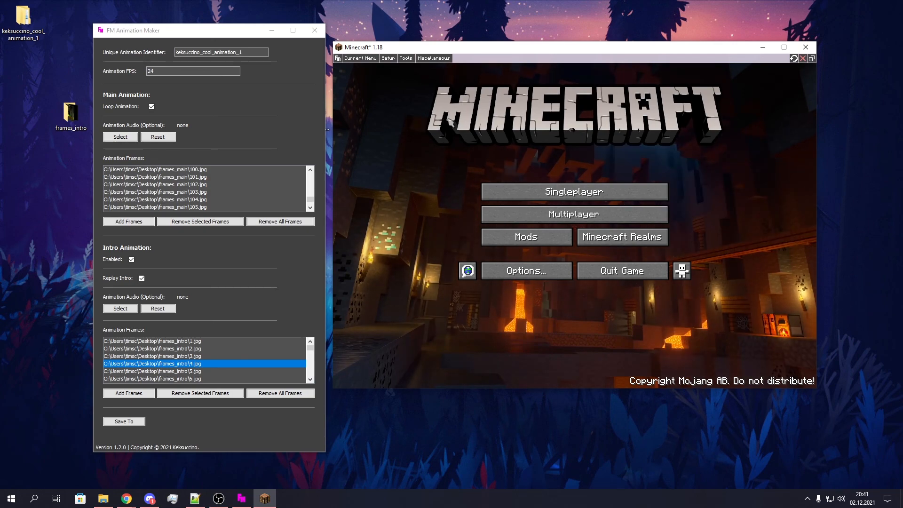
drag(535, 50, 540, 69)
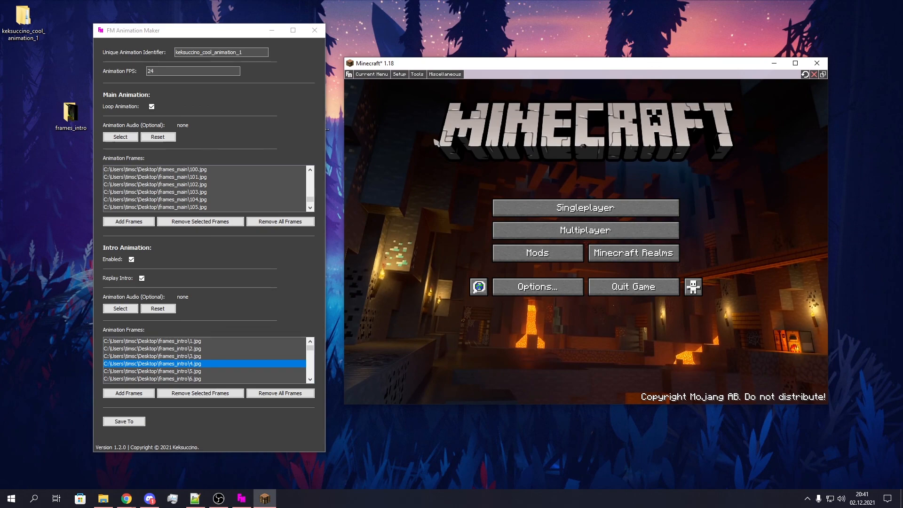